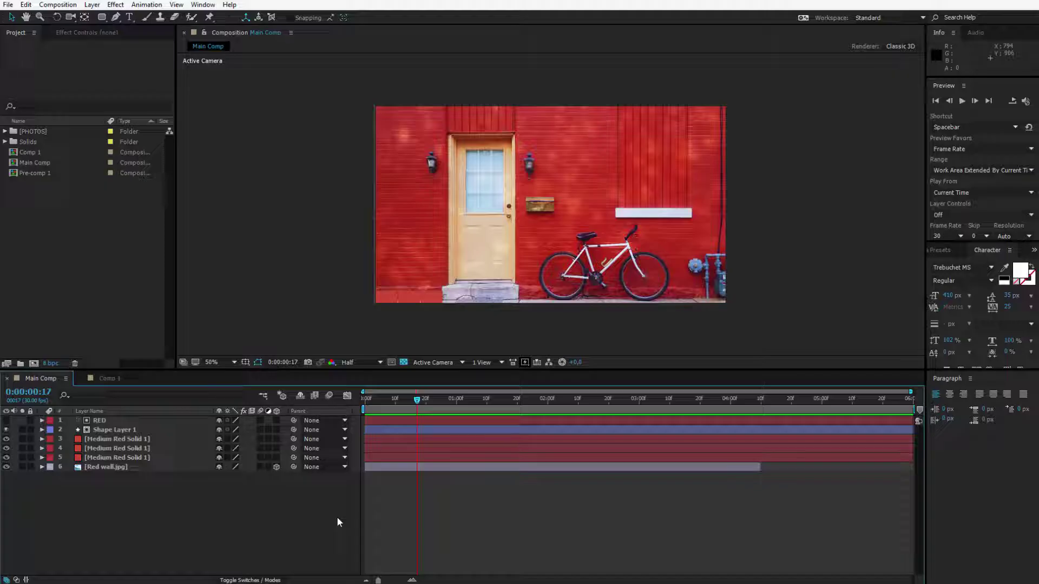
Close the Comp 1 timeline, return to Main Comp and deselect all its layers.
{"action": "left_click_drag", "start_coordinate": [83, 502], "coordinate": [150, 443]}
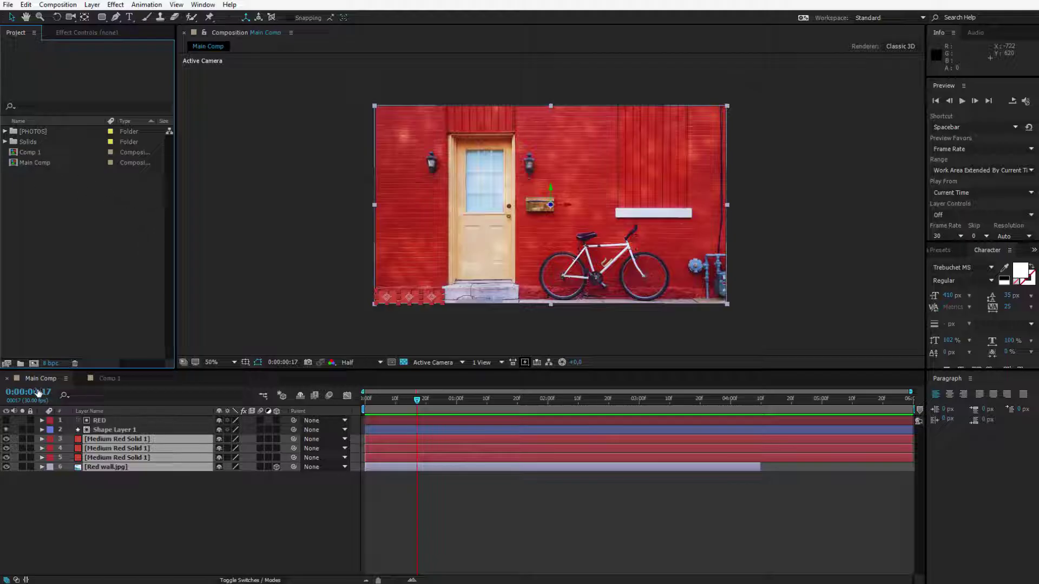
{"action": "left_click", "coordinate": [101, 379]}
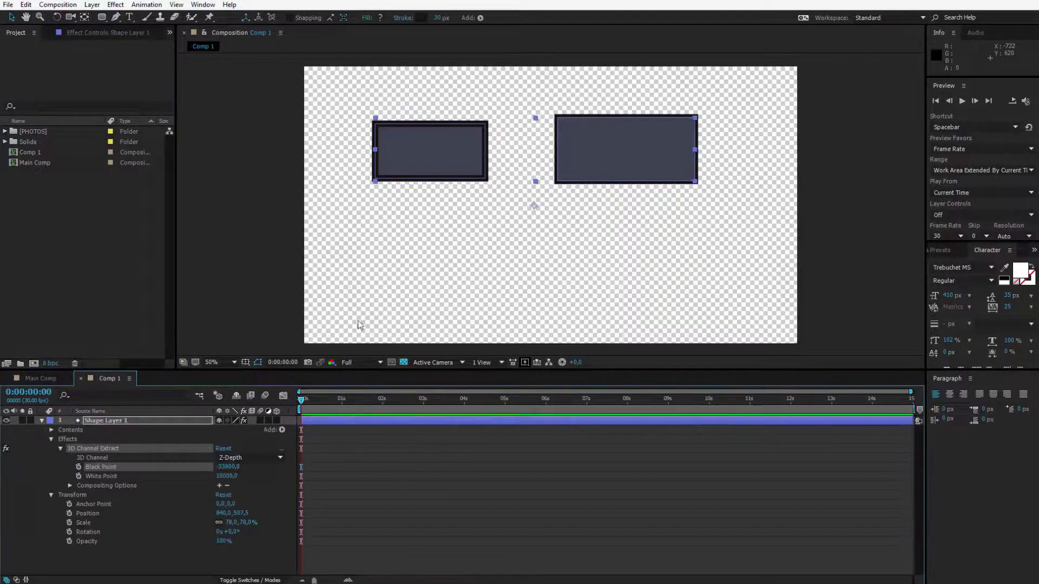
{"action": "left_click", "coordinate": [80, 379]}
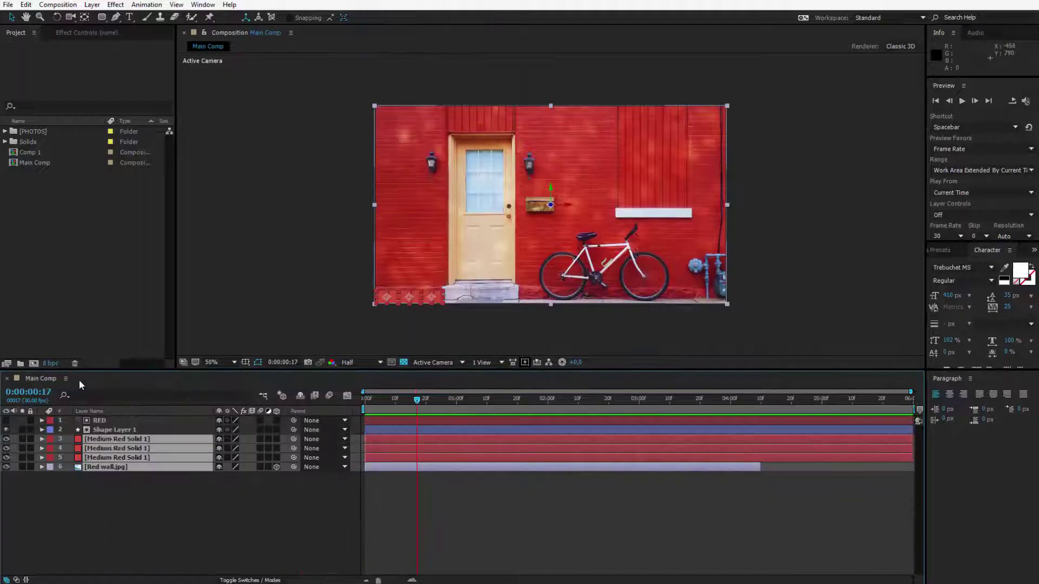
{"action": "left_click", "coordinate": [154, 473]}
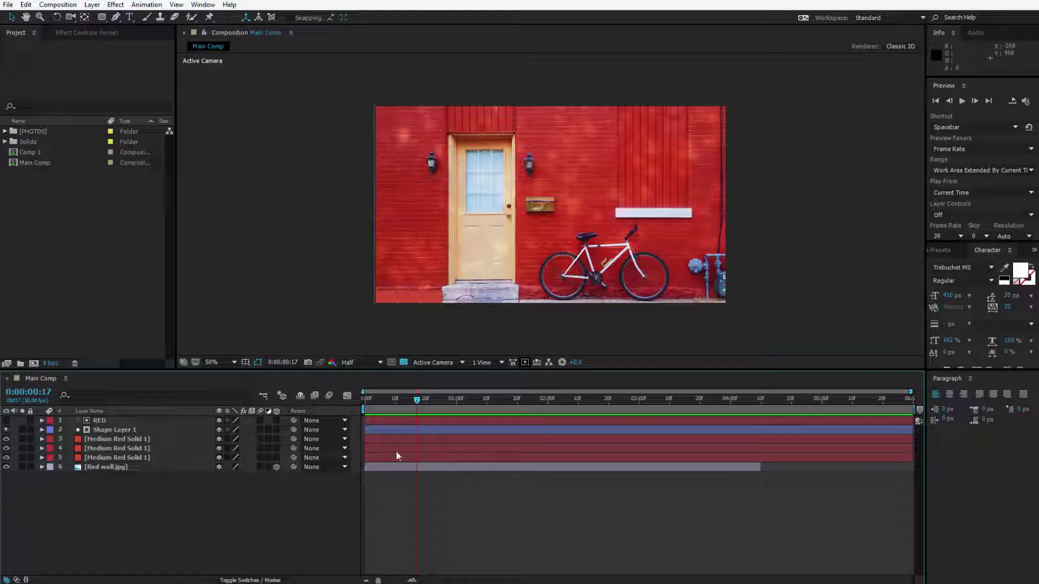
Scrub Main Comp to 0:00:01:12 and examine the RED text layer and Shape Layer 1.
{"action": "left_click_drag", "start_coordinate": [380, 401], "coordinate": [493, 406]}
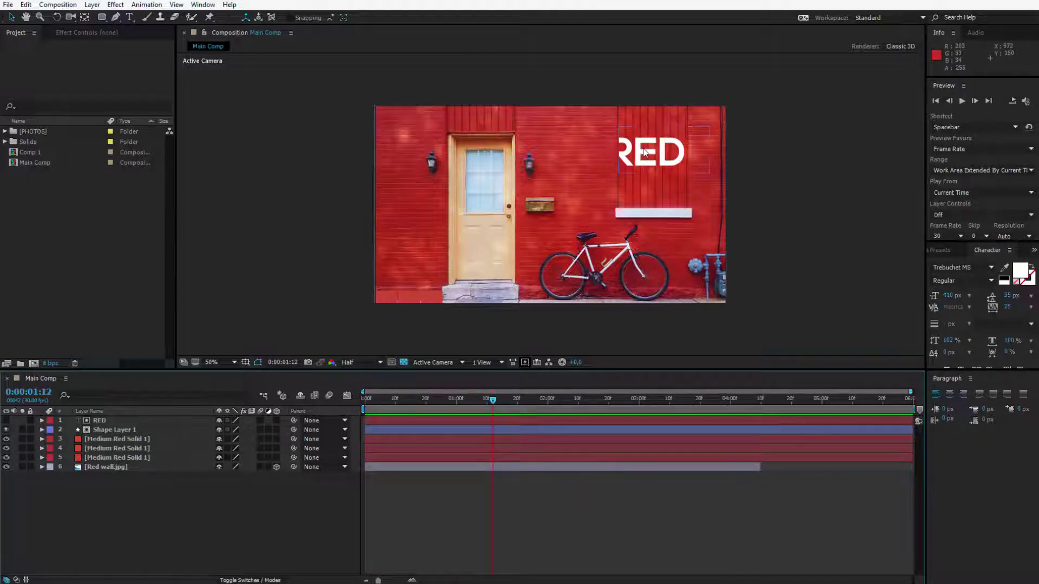
{"action": "left_click", "coordinate": [120, 431]}
{"action": "left_click", "coordinate": [103, 422]}
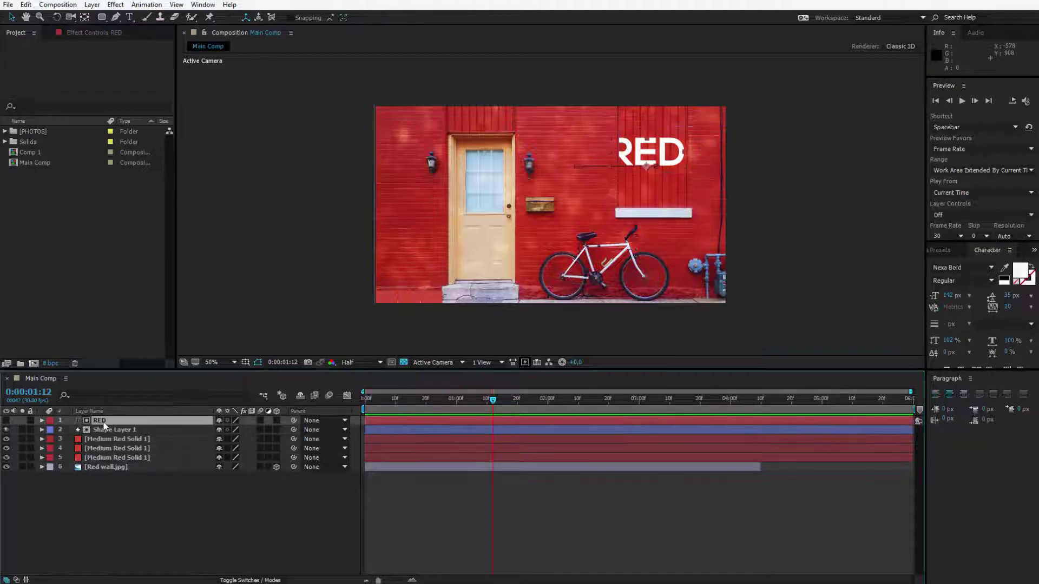
{"action": "left_click", "coordinate": [208, 512]}
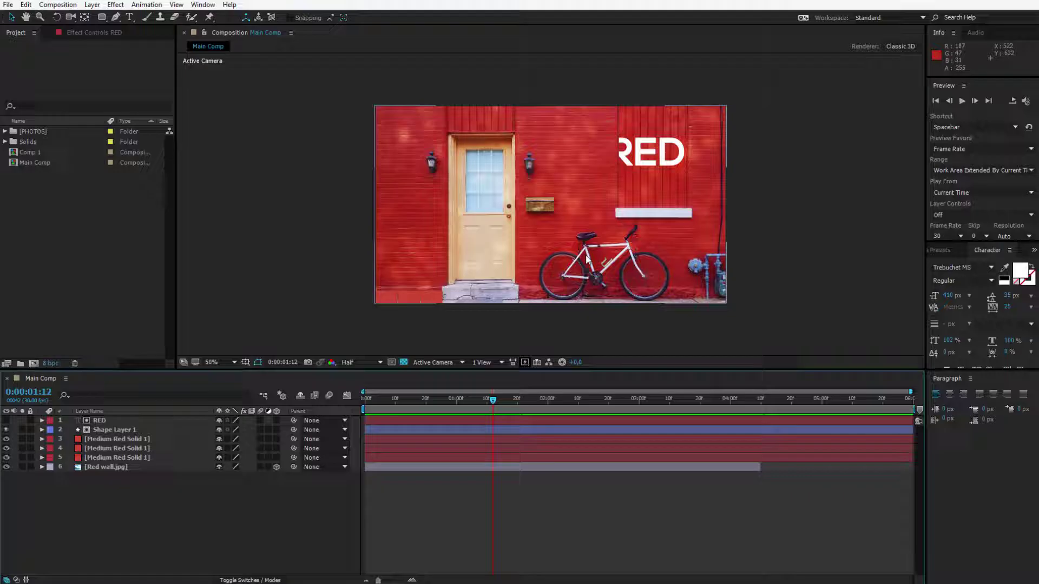
Pre-compose the RED text layer and Shape Layer 1 into a new composition named "RED animation", moving all attributes into it.
{"action": "left_click", "coordinate": [108, 421]}
{"action": "left_click", "coordinate": [110, 431]}
{"action": "left_click", "coordinate": [111, 423]}
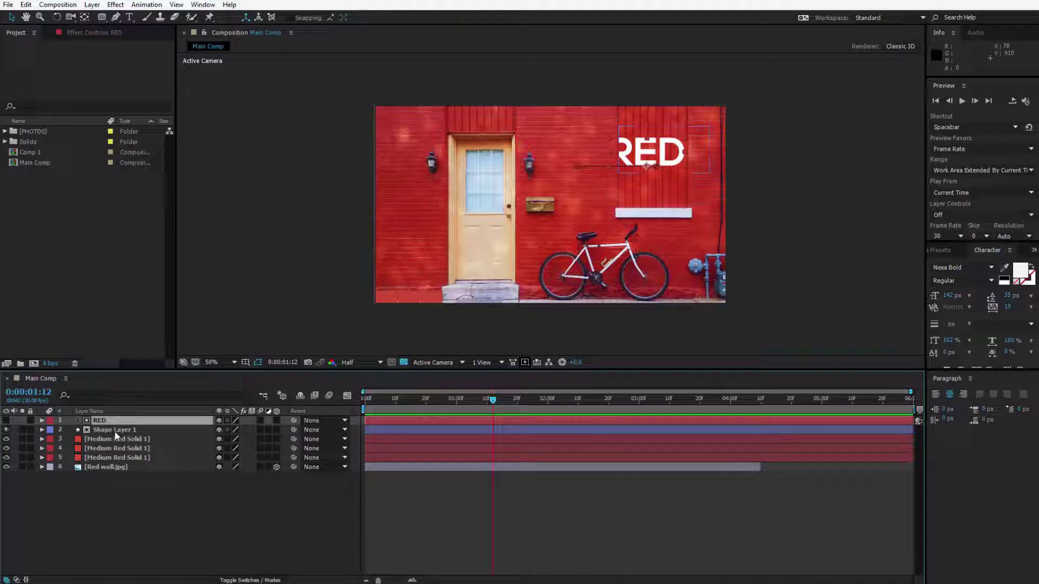
{"action": "left_click", "coordinate": [115, 432], "text": "shift"}
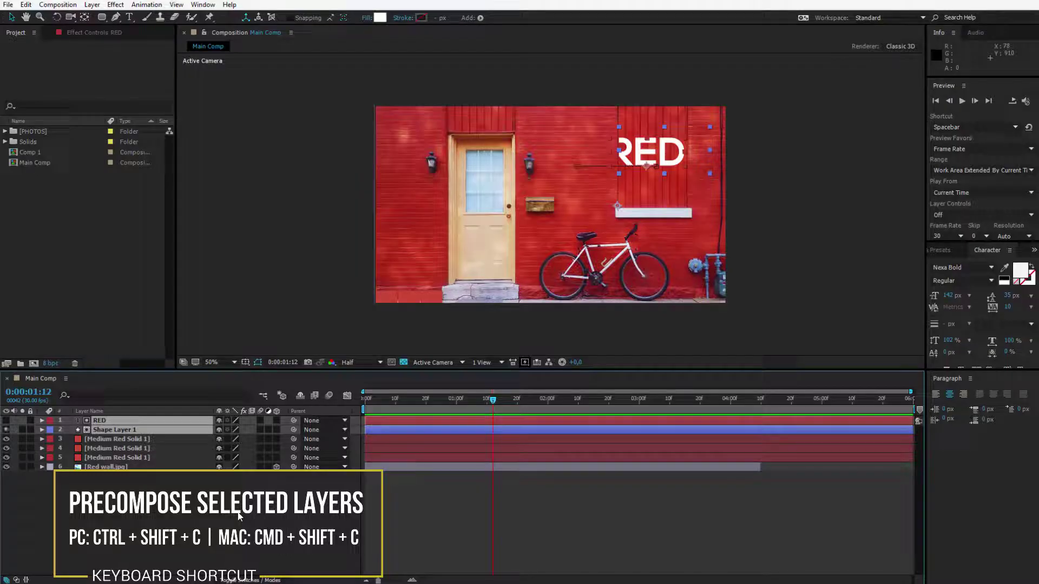
{"action": "key", "text": "ctrl+shift+c"}
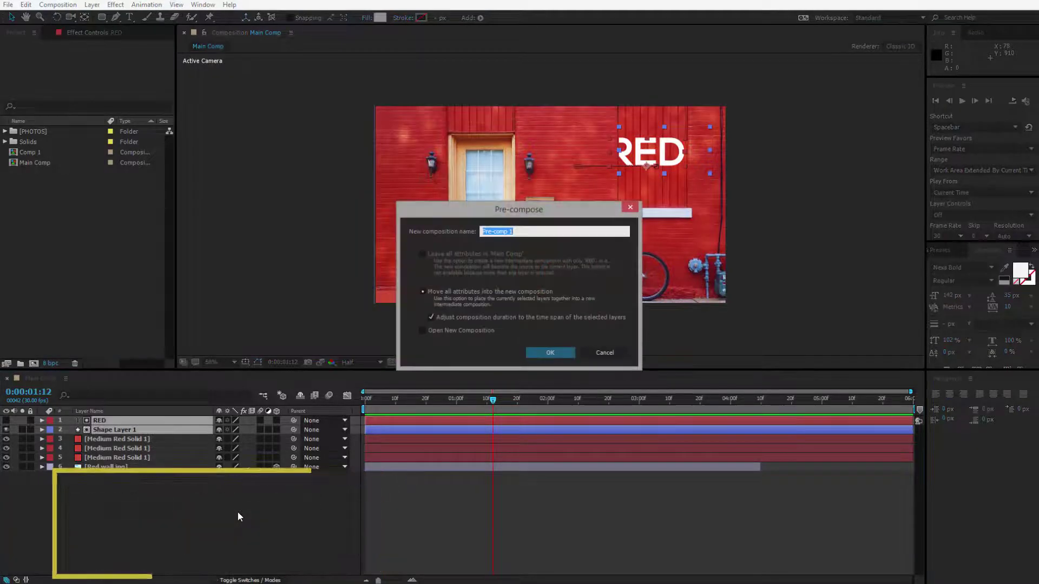
{"action": "key", "text": "Escape"}
{"action": "right_click", "coordinate": [130, 432]}
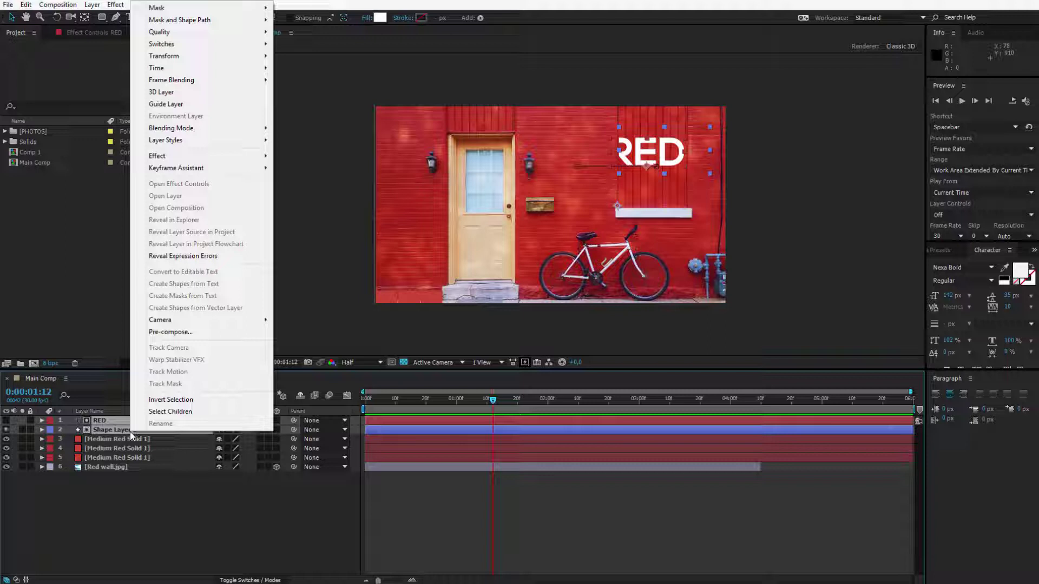
{"action": "left_click", "coordinate": [190, 333]}
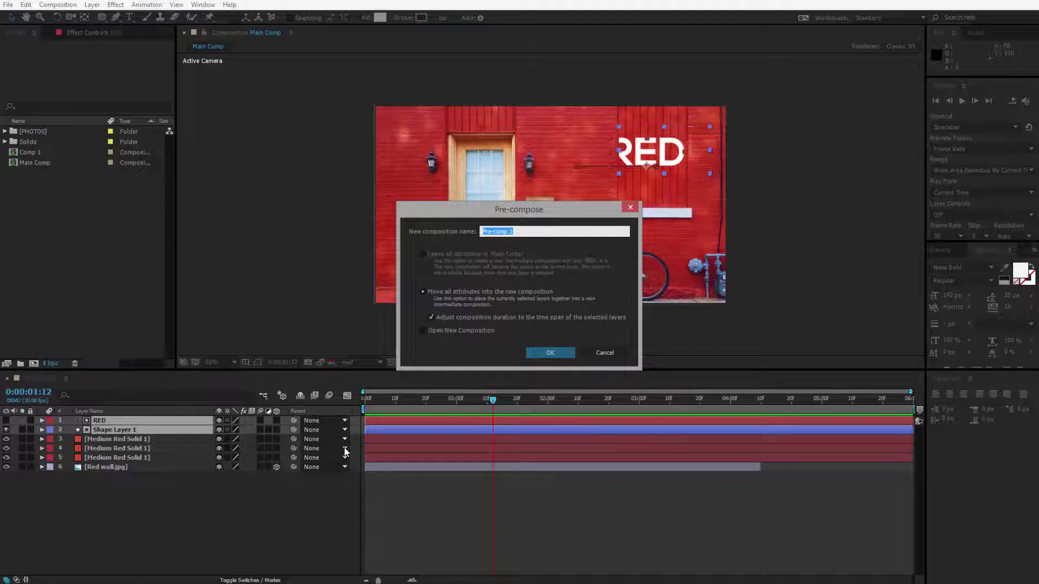
{"action": "type", "text": "RED animation"}
{"action": "key", "text": "Return"}
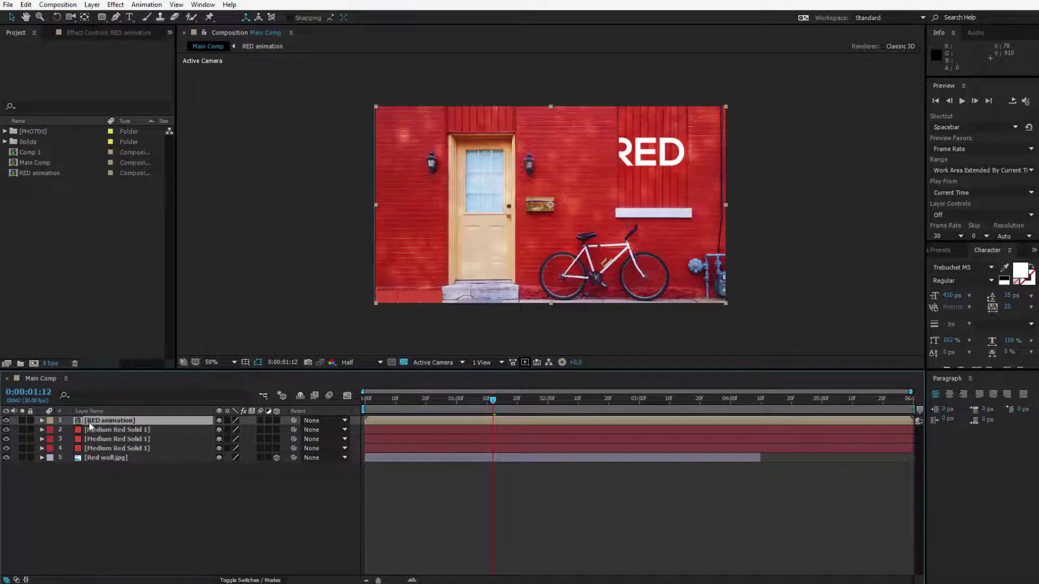
Check the RED animation layer by toggling its visibility, and inspect the layers inside its pre-composition.
{"action": "left_click", "coordinate": [6, 421]}
{"action": "left_click", "coordinate": [6, 421]}
{"action": "double_click", "coordinate": [113, 424]}
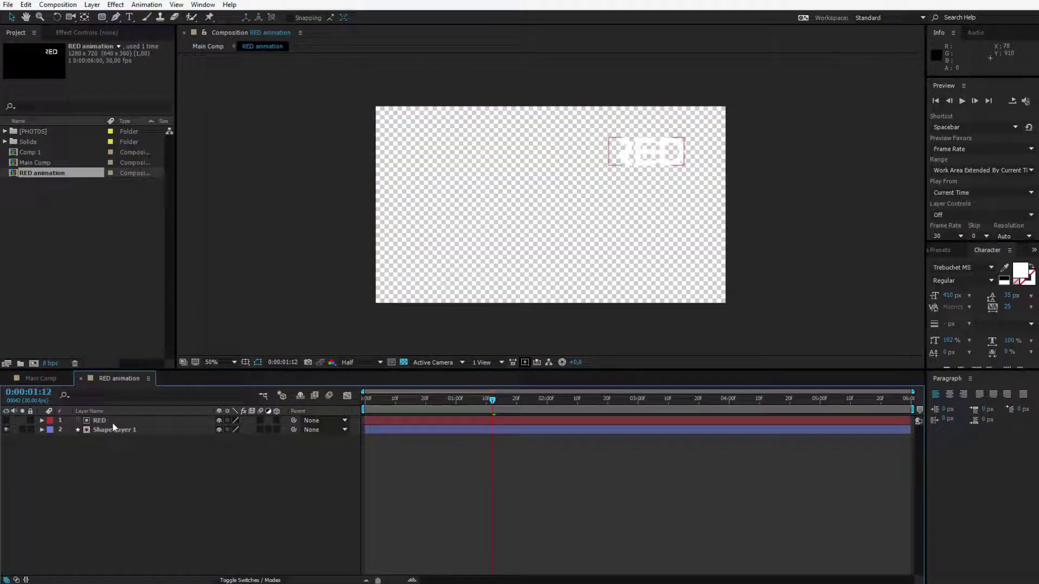
{"action": "left_click", "coordinate": [112, 421]}
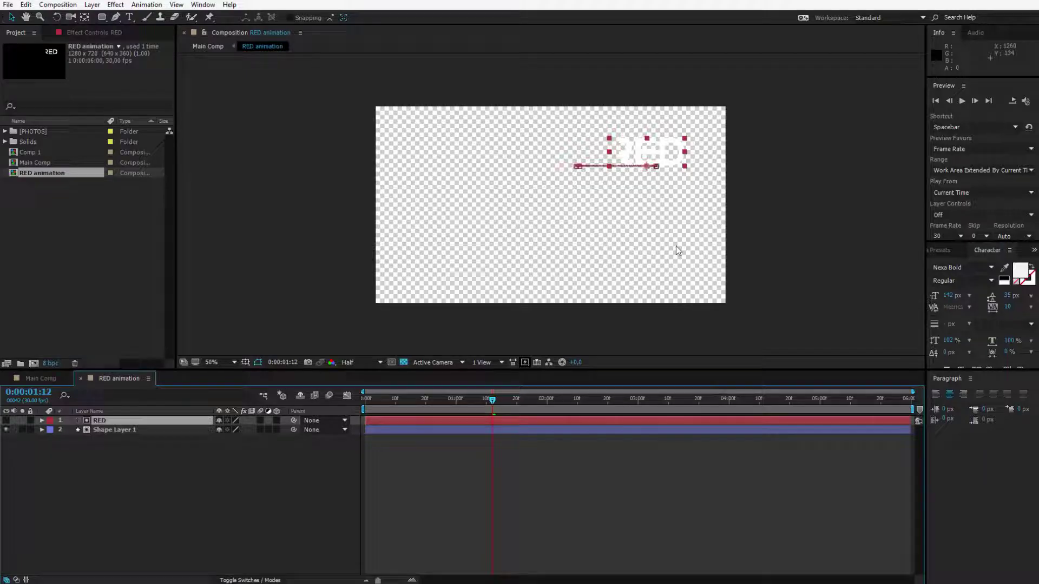
{"action": "left_click", "coordinate": [30, 378]}
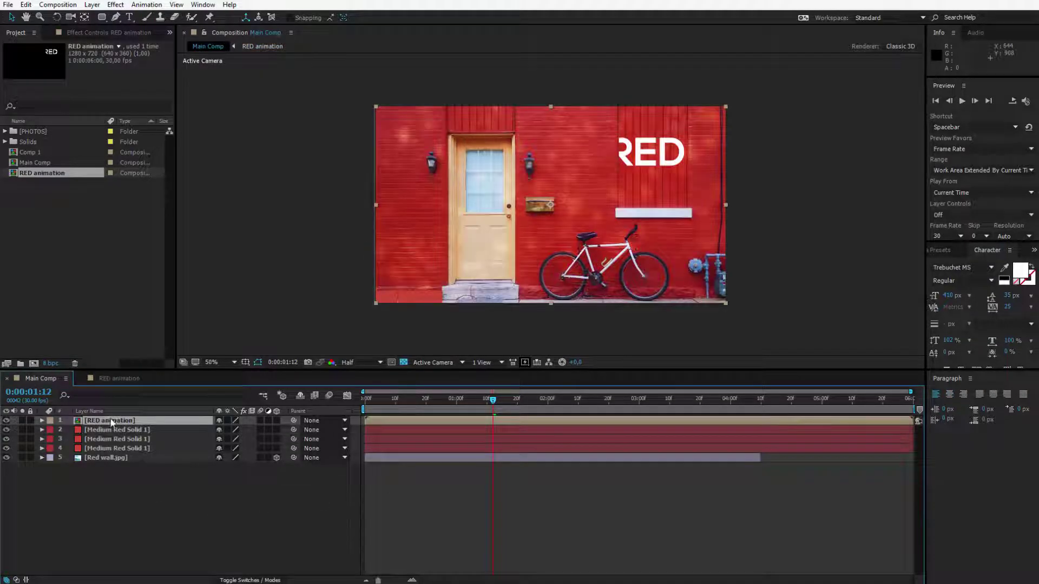
Try moving the RED text lower in the RED animation pre-composition, undo the move, and return to Main Comp.
{"action": "double_click", "coordinate": [111, 420]}
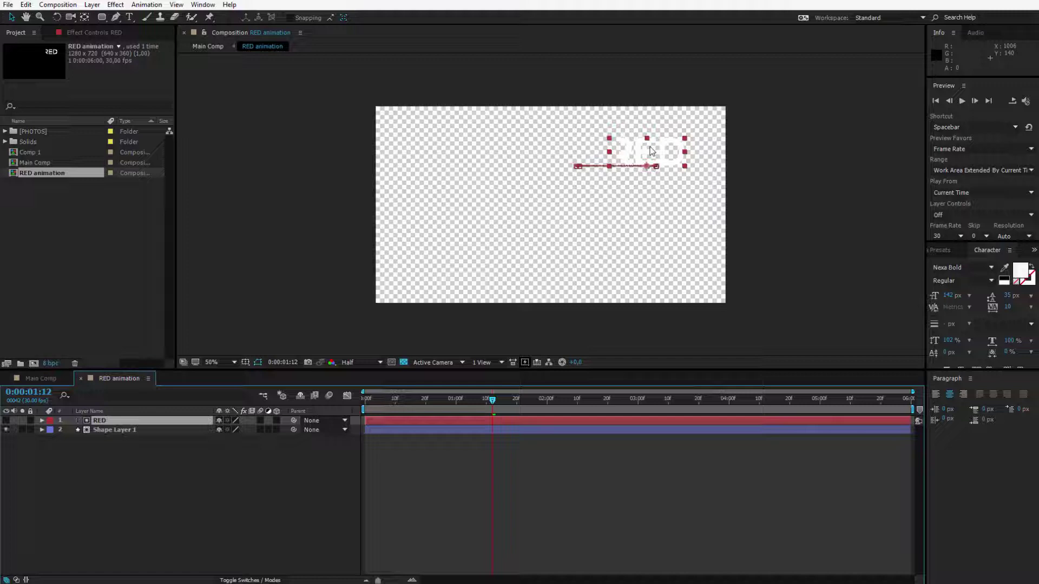
{"action": "left_click_drag", "start_coordinate": [644, 152], "coordinate": [663, 263]}
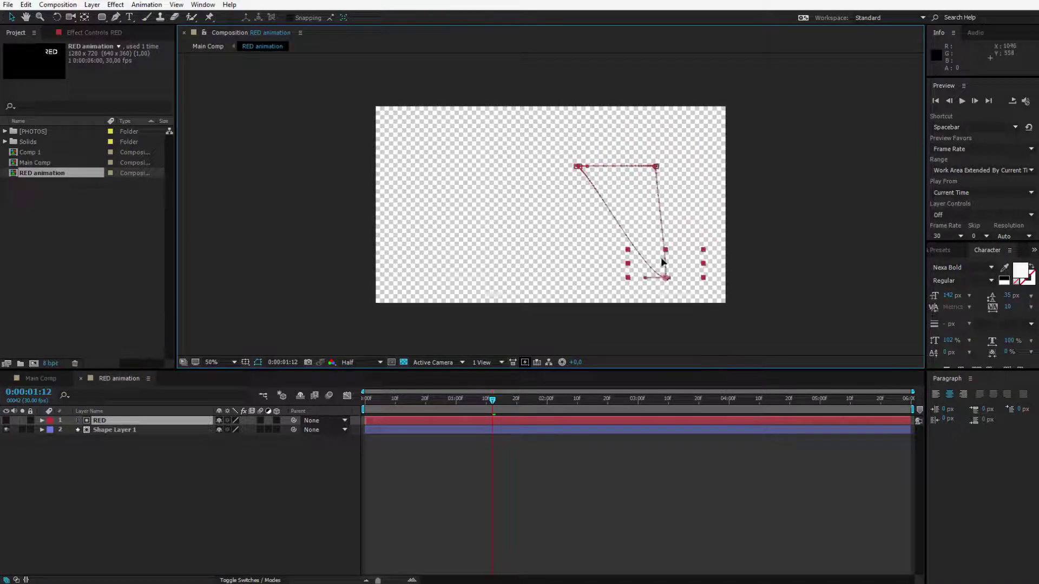
{"action": "key", "text": "ctrl+z"}
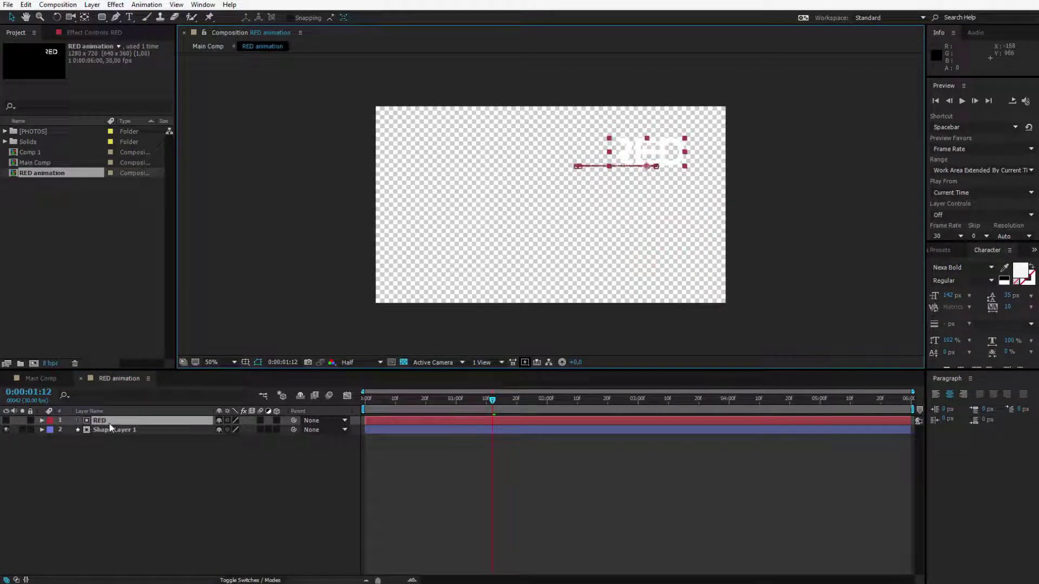
{"action": "left_click", "coordinate": [111, 432]}
{"action": "left_click", "coordinate": [47, 380]}
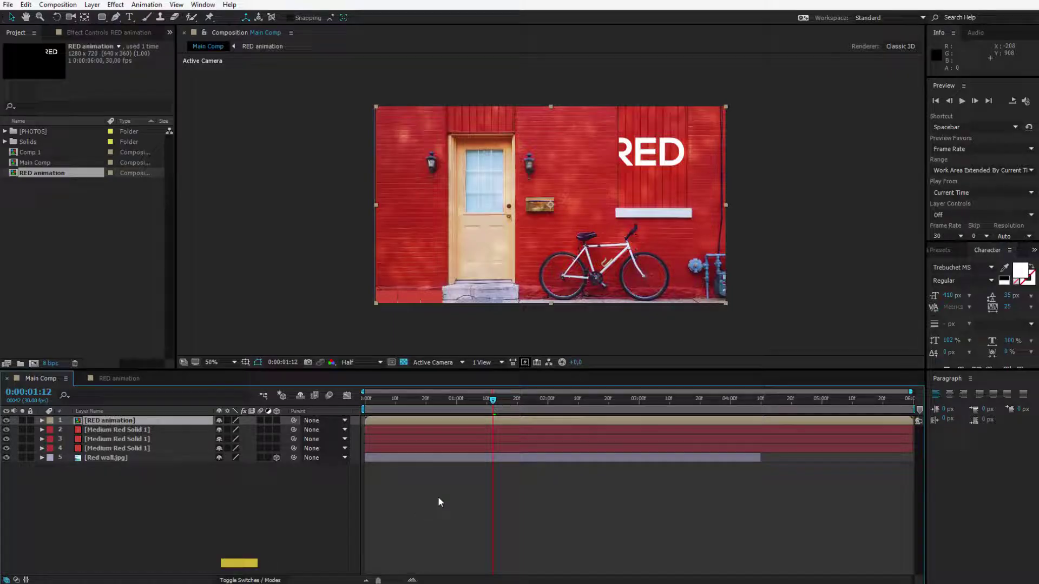
Set the Main Comp duration to 0:00:20:00 and show its full length in the timeline.
{"action": "key", "text": "ctrl+k"}
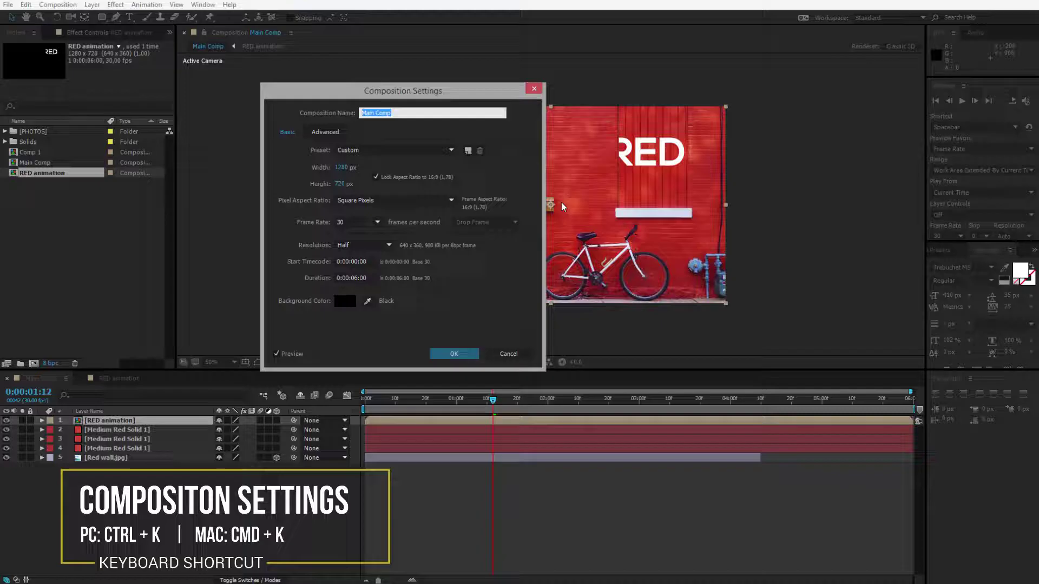
{"action": "left_click", "coordinate": [356, 278]}
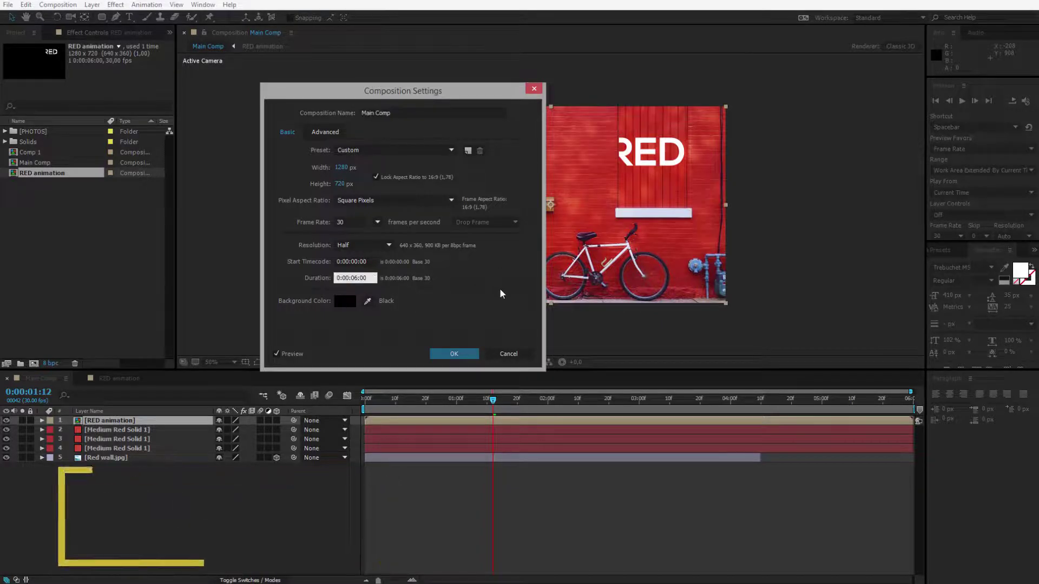
{"action": "type", "text": "2000"}
{"action": "key", "text": "Return"}
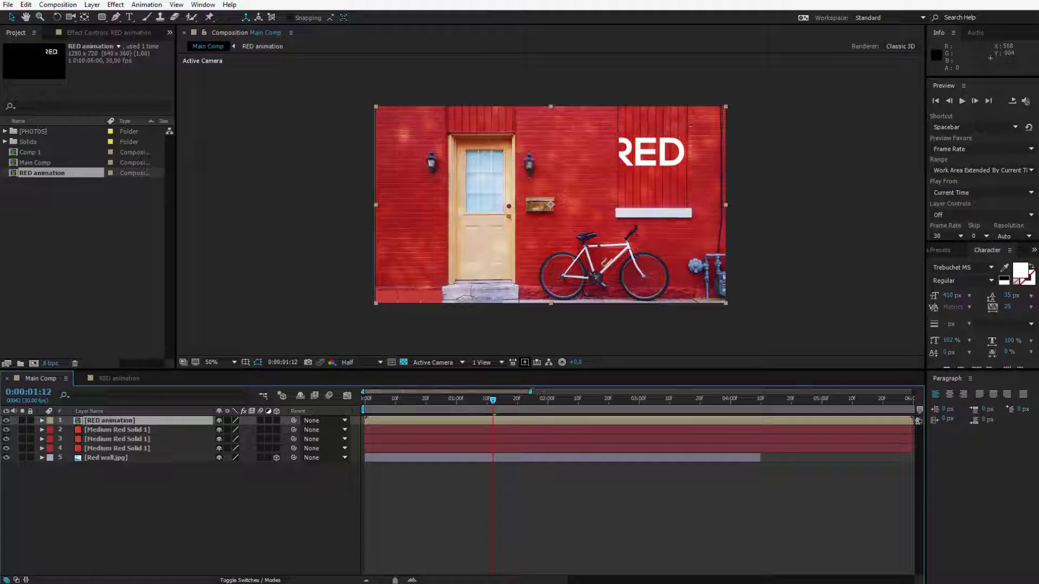
{"action": "left_click_drag", "start_coordinate": [530, 392], "coordinate": [913, 392]}
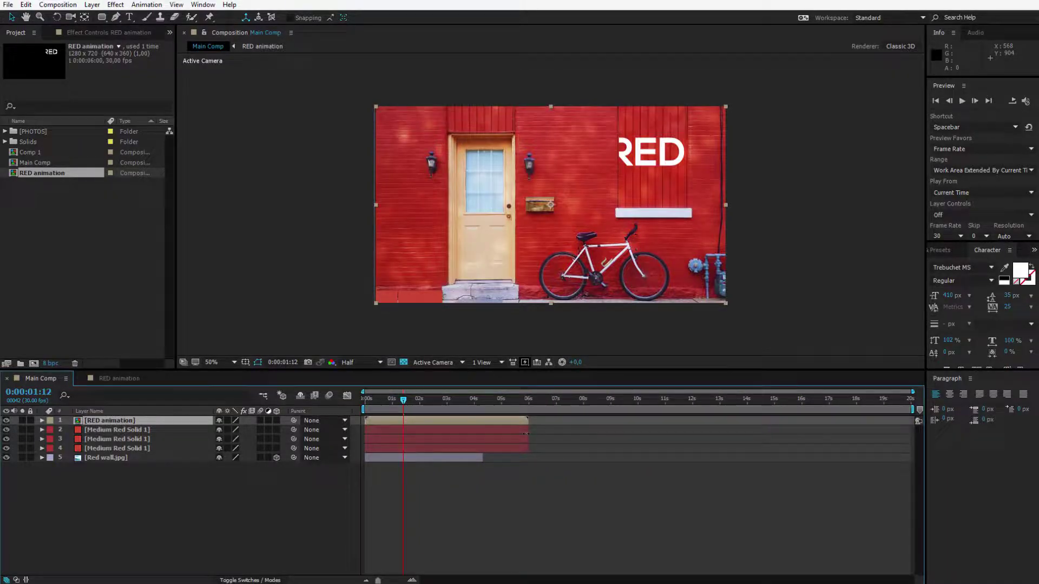
Extend the three Medium Red Solid 1 layers and the Red wall.jpg layer to about the 20-second end of Main Comp.
{"action": "left_click_drag", "start_coordinate": [528, 430], "coordinate": [913, 430]}
{"action": "left_click_drag", "start_coordinate": [524, 441], "coordinate": [901, 448]}
{"action": "left_click_drag", "start_coordinate": [480, 458], "coordinate": [913, 458]}
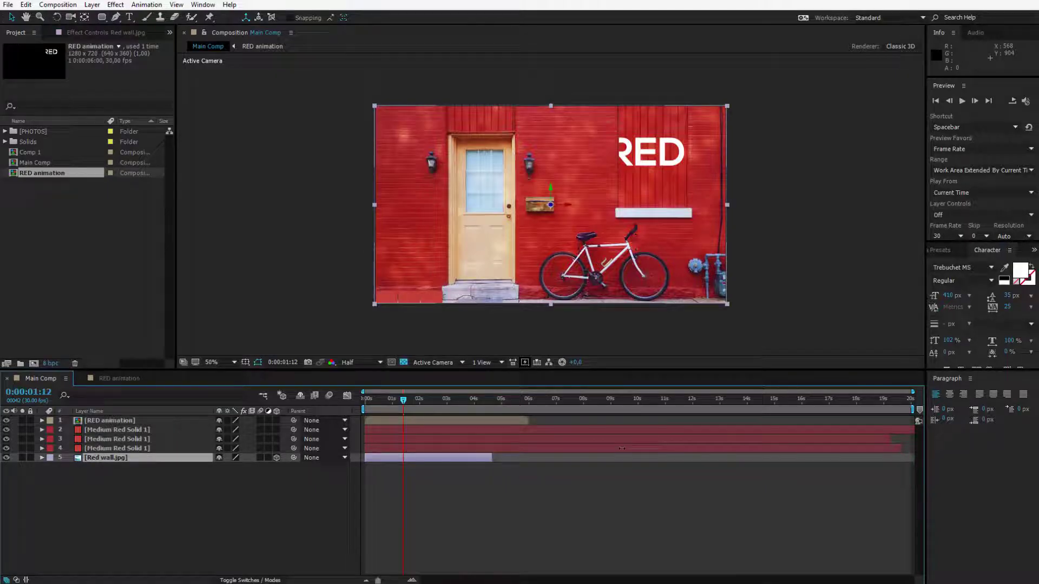
Try to extend the RED animation layer past its end, and check the duration in that pre-composition's settings.
{"action": "left_click", "coordinate": [525, 421]}
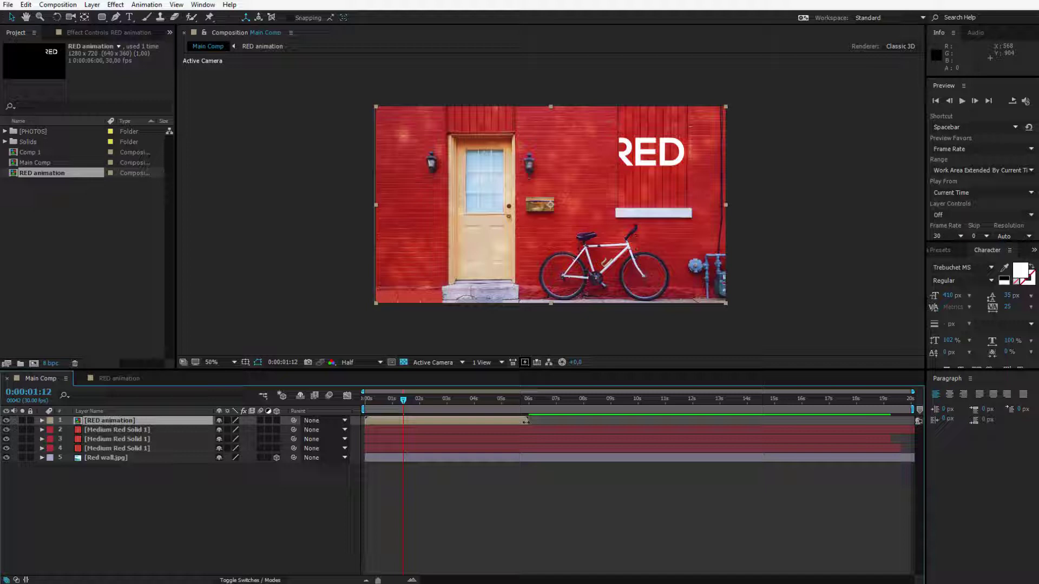
{"action": "left_click_drag", "start_coordinate": [527, 421], "coordinate": [576, 408]}
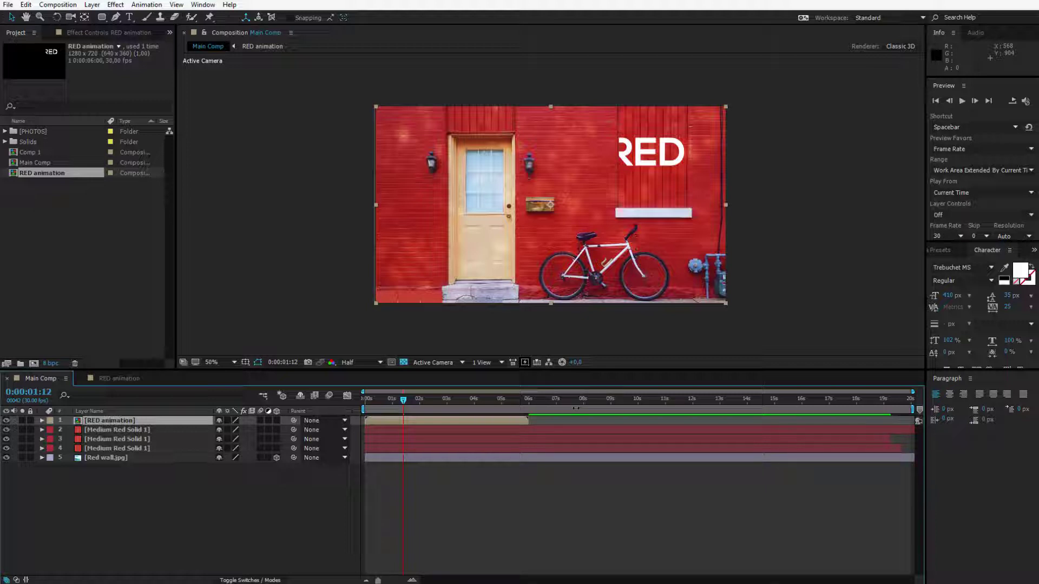
{"action": "double_click", "coordinate": [124, 422]}
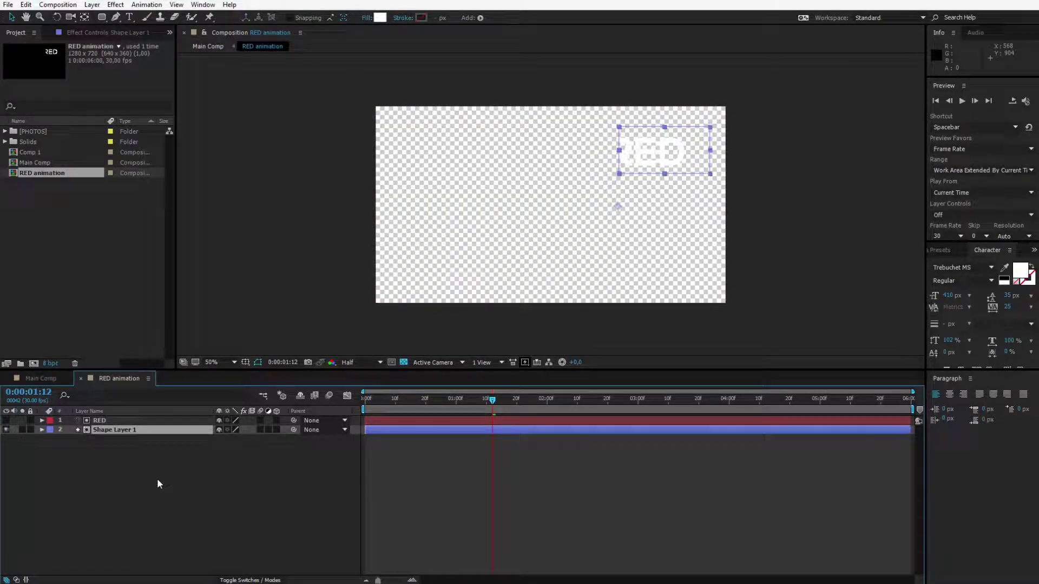
{"action": "key", "text": "ctrl+k"}
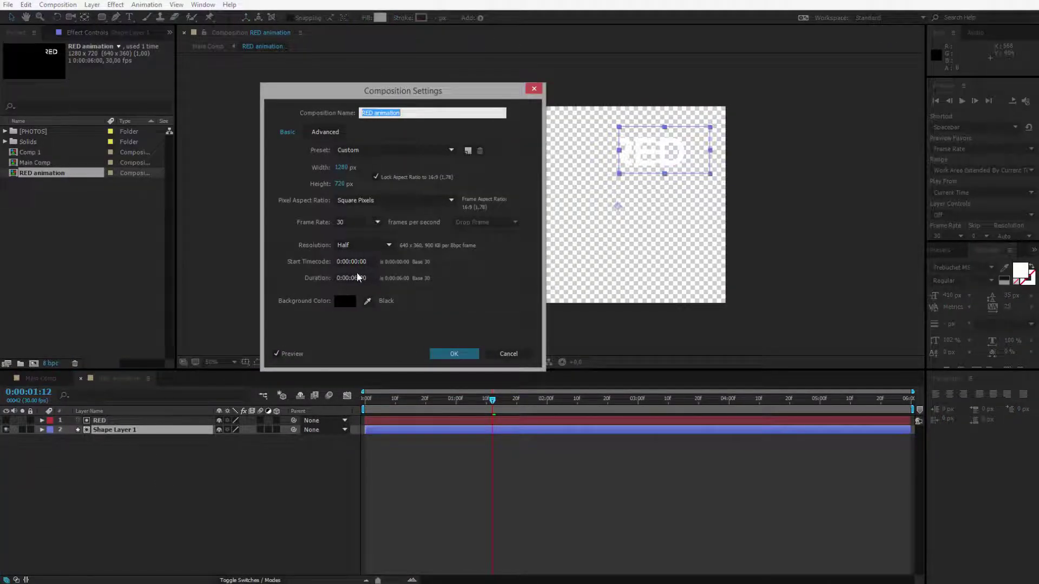
{"action": "left_click", "coordinate": [362, 278]}
{"action": "key", "text": "Return"}
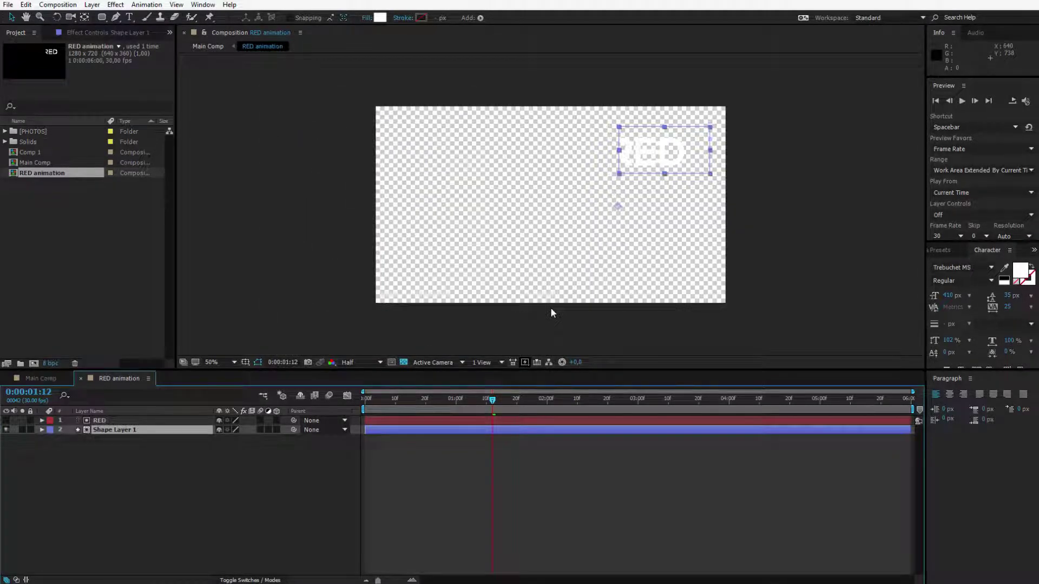
Return to Main Comp, scrub through the RED text animation, and leave the current time at 0:00:02:21.
{"action": "left_click", "coordinate": [51, 378]}
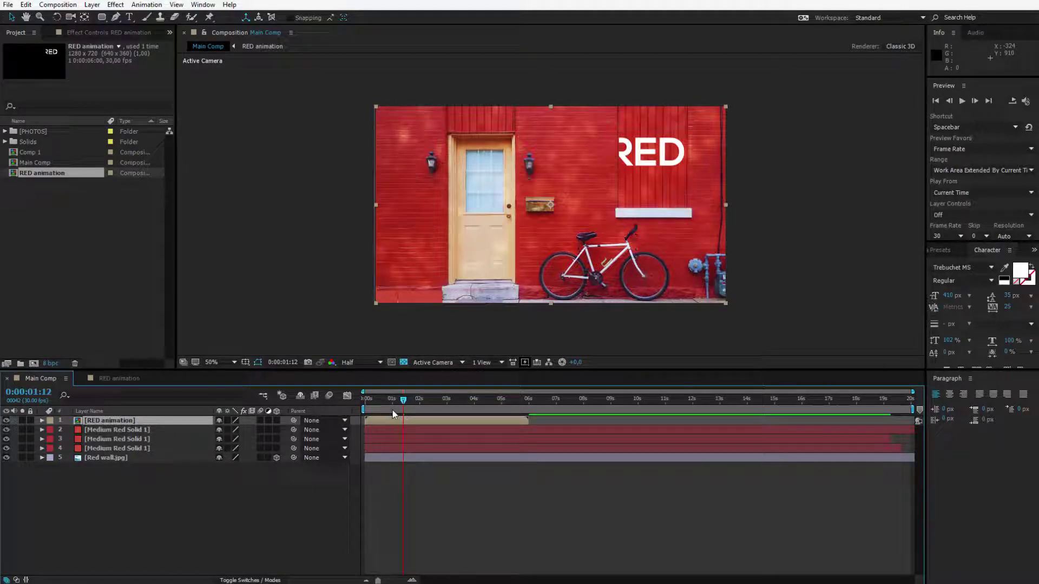
{"action": "left_click_drag", "start_coordinate": [382, 401], "coordinate": [479, 389]}
{"action": "left_click", "coordinate": [438, 400]}
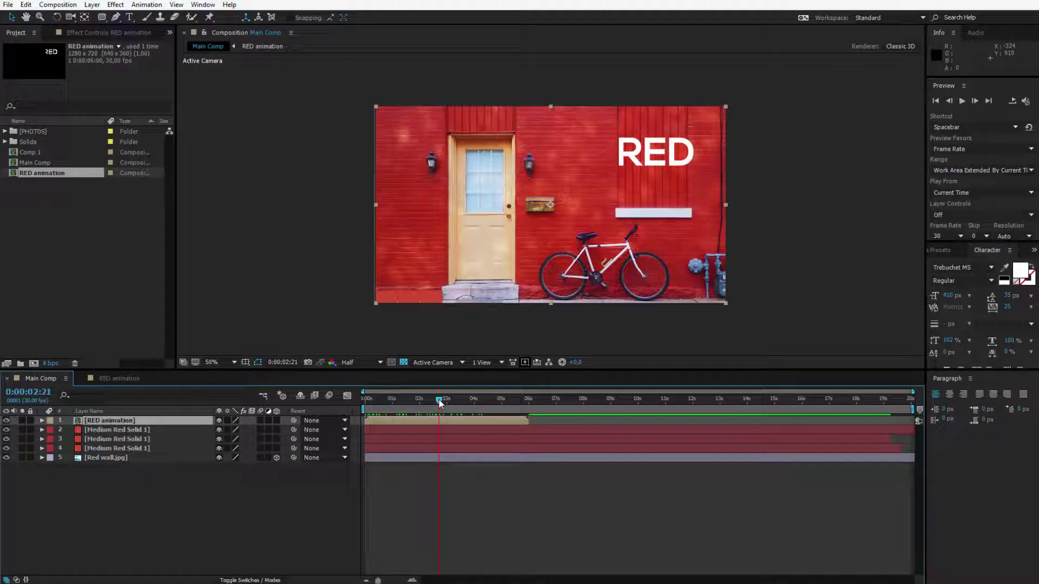
{"action": "left_click", "coordinate": [336, 514]}
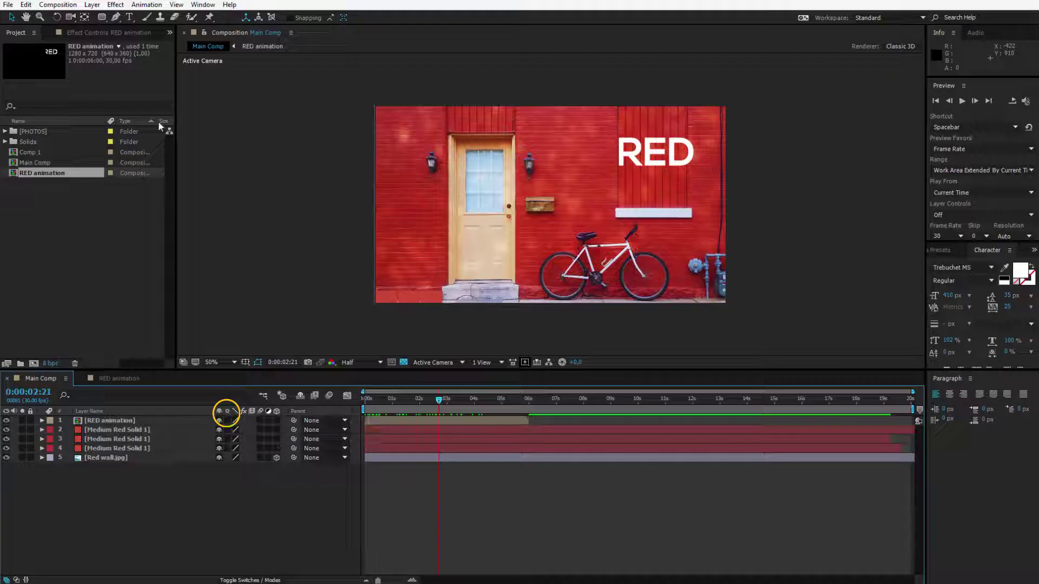
Add a text layer reading "WOOOOOW" over the wall in Main Comp.
{"action": "left_click", "coordinate": [129, 17]}
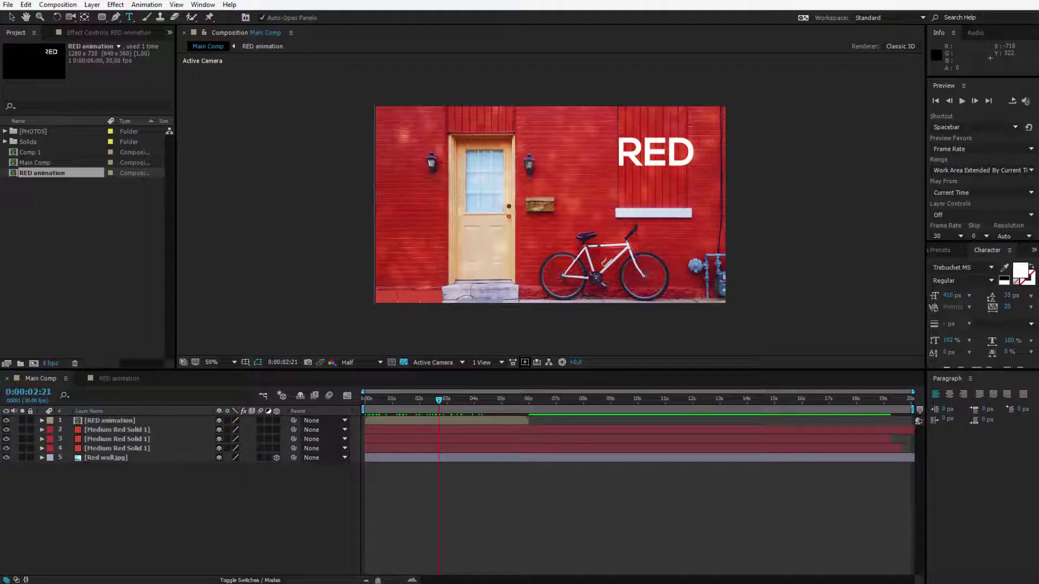
{"action": "left_click", "coordinate": [535, 237]}
{"action": "type", "text": "WOOOOOW"}
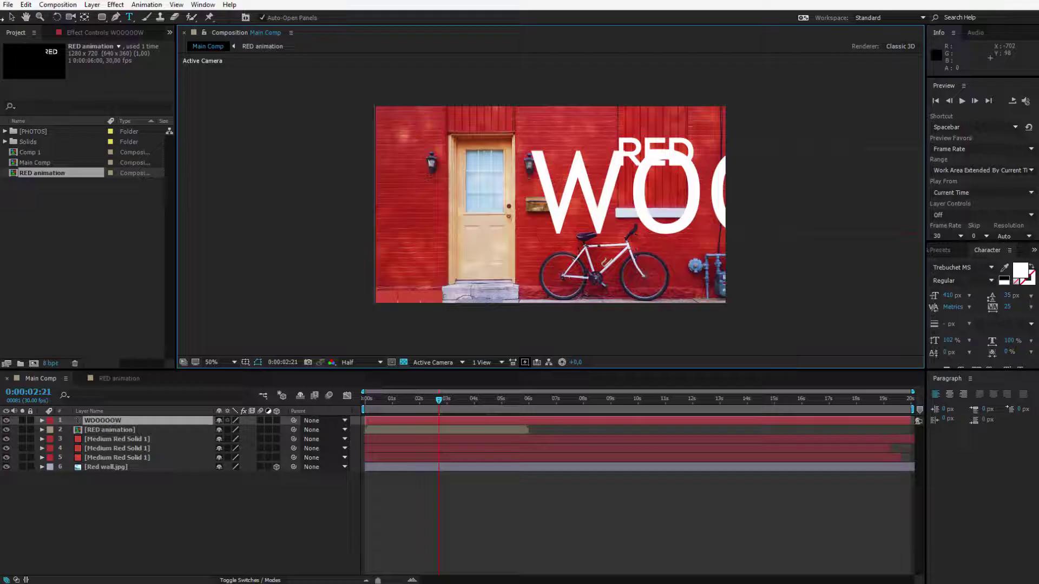
Move the WOOOOOW text left so the W covers the door, and draw two ellipses inside its first two O's.
{"action": "left_click", "coordinate": [11, 17]}
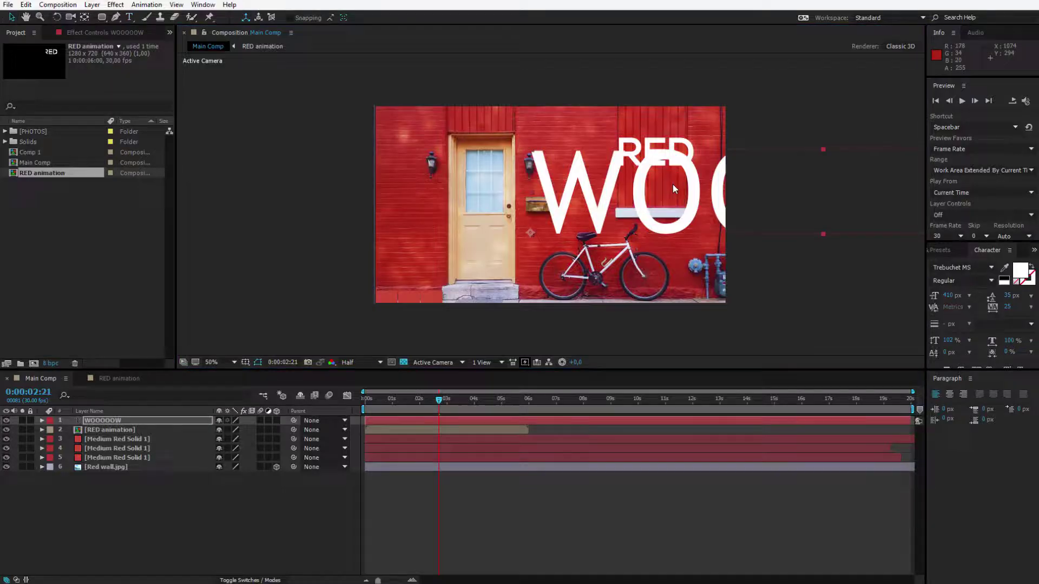
{"action": "left_click_drag", "start_coordinate": [673, 184], "coordinate": [595, 185]}
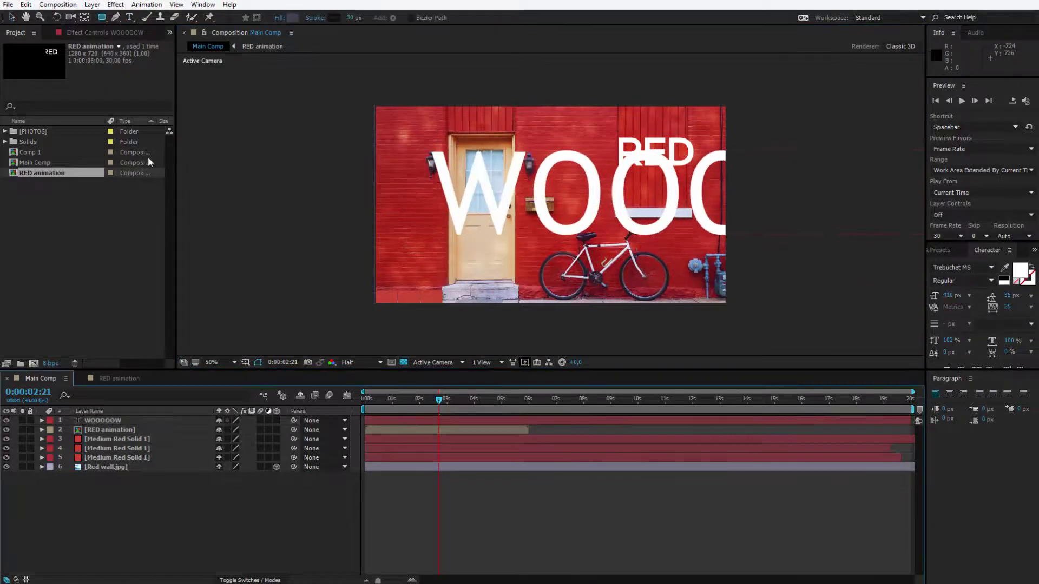
{"action": "left_click_drag", "start_coordinate": [103, 20], "coordinate": [158, 45]}
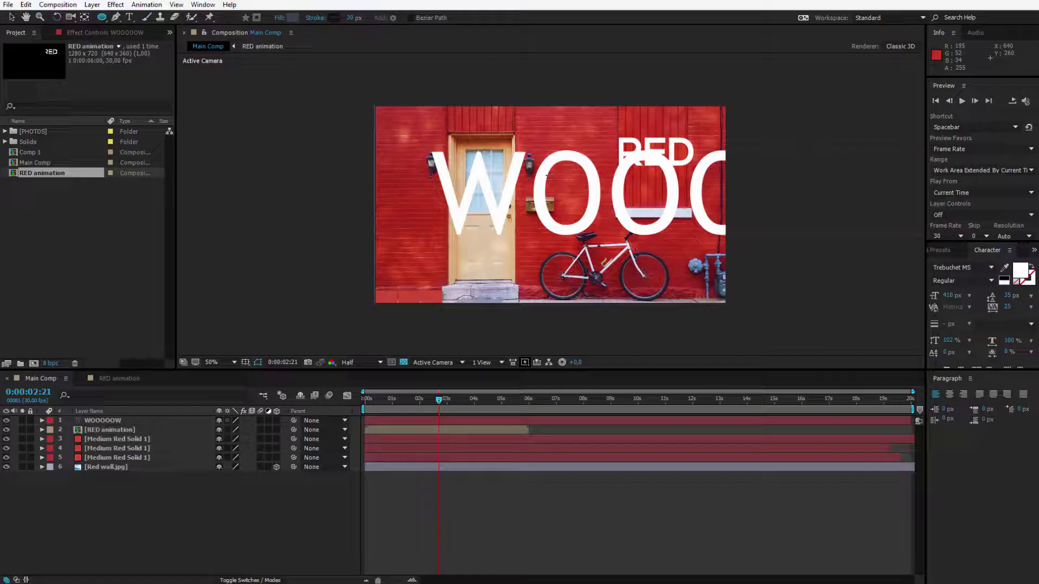
{"action": "left_click_drag", "start_coordinate": [548, 174], "coordinate": [575, 199]}
{"action": "mouse_move", "coordinate": [630, 172]}
{"action": "left_mouse_down"}
{"action": "mouse_move", "coordinate": [677, 217]}
{"action": "mouse_move", "coordinate": [676, 205]}
{"action": "left_mouse_up"}
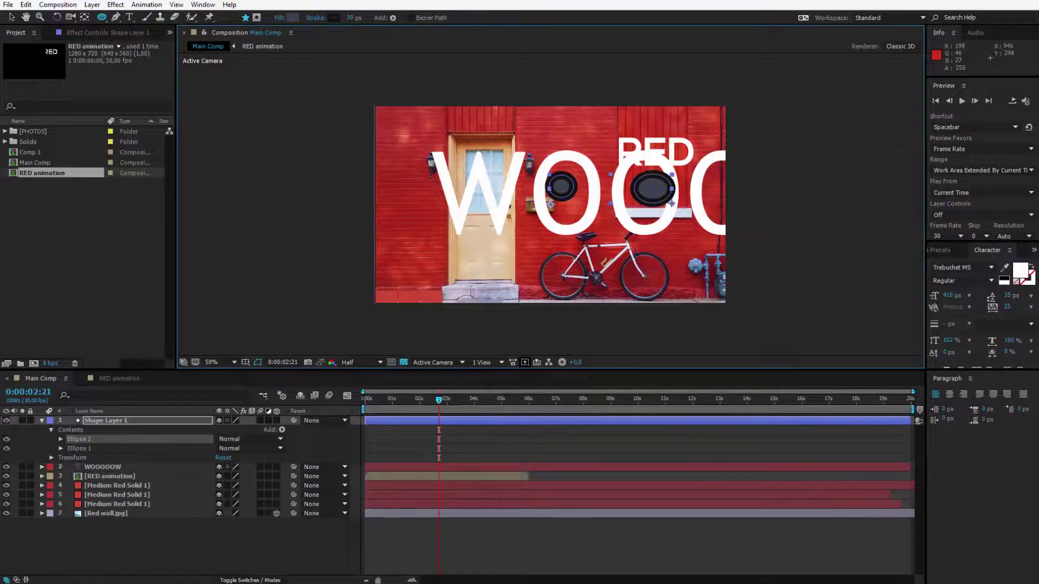
Pre-compose Shape Layer 1 and the WOOOOOW text layer together as Pre-comp 1, moving all attributes into the new composition.
{"action": "left_click", "coordinate": [122, 524]}
{"action": "left_click", "coordinate": [98, 412]}
{"action": "left_click", "coordinate": [106, 417]}
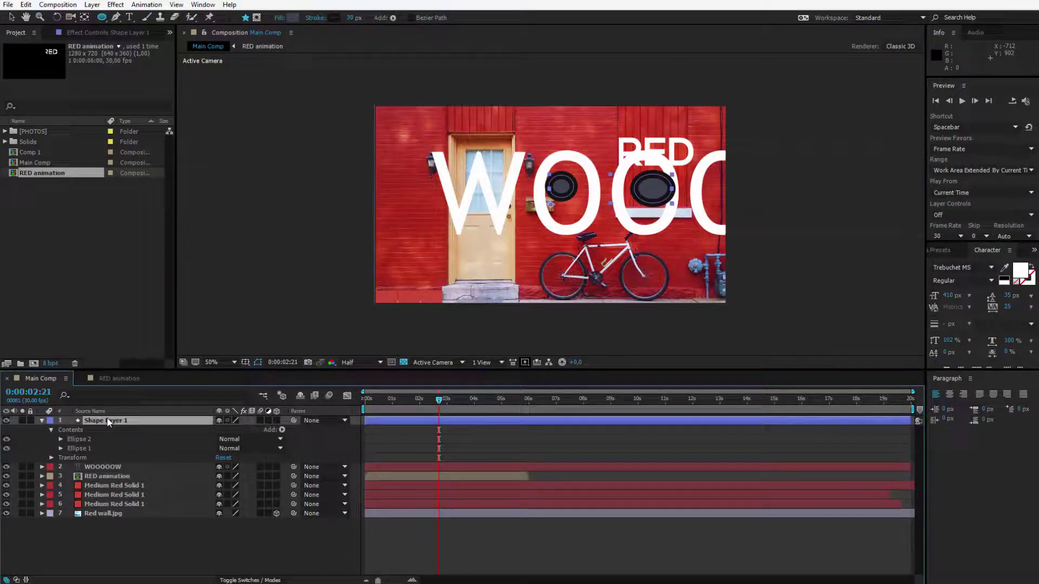
{"action": "left_click", "coordinate": [102, 469]}
{"action": "left_click", "coordinate": [114, 421], "text": "ctrl"}
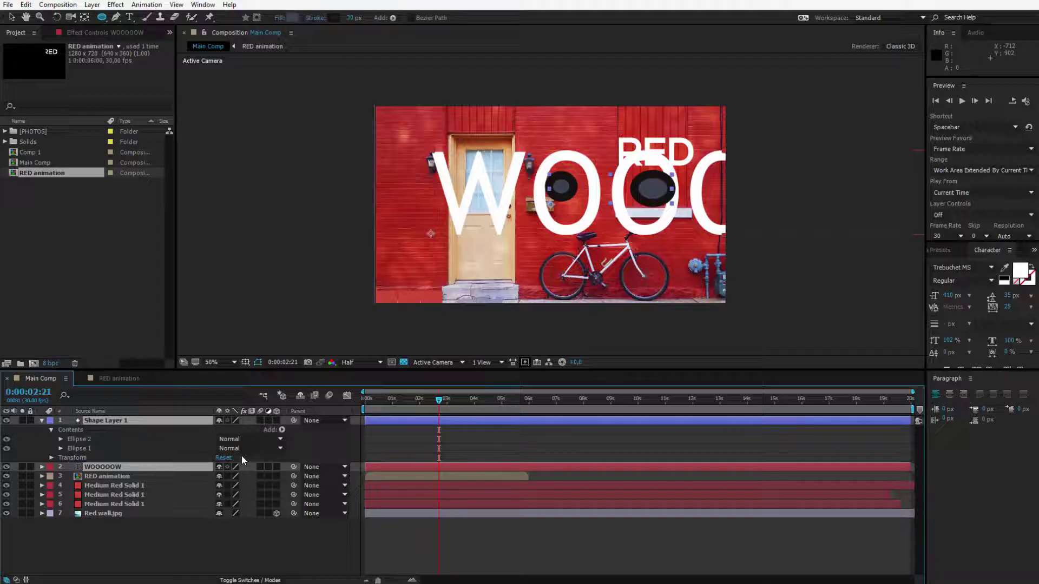
{"action": "key", "text": "ctrl+shift+c"}
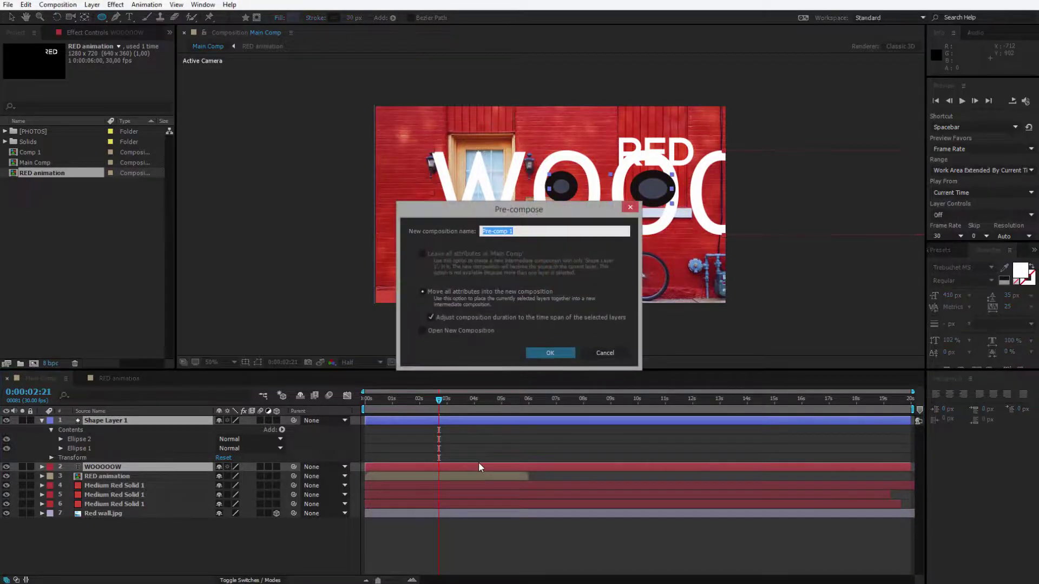
{"action": "key", "text": "Return"}
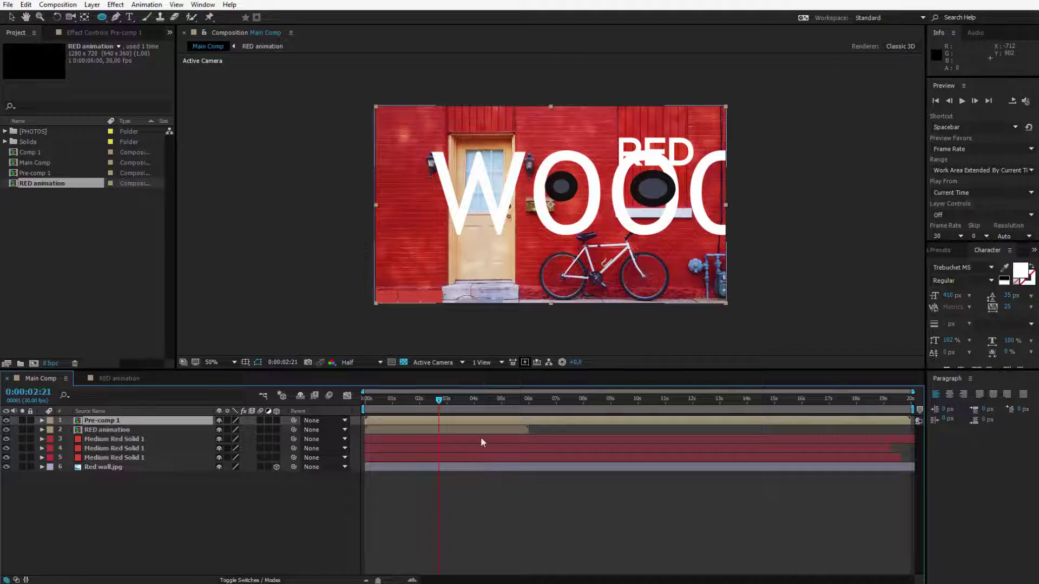
Toggle Pre-comp 1's visibility off and on, and move it left and down until the W meets the frame's left edge.
{"action": "left_click", "coordinate": [7, 420]}
{"action": "left_click", "coordinate": [6, 421]}
{"action": "left_click", "coordinate": [11, 17]}
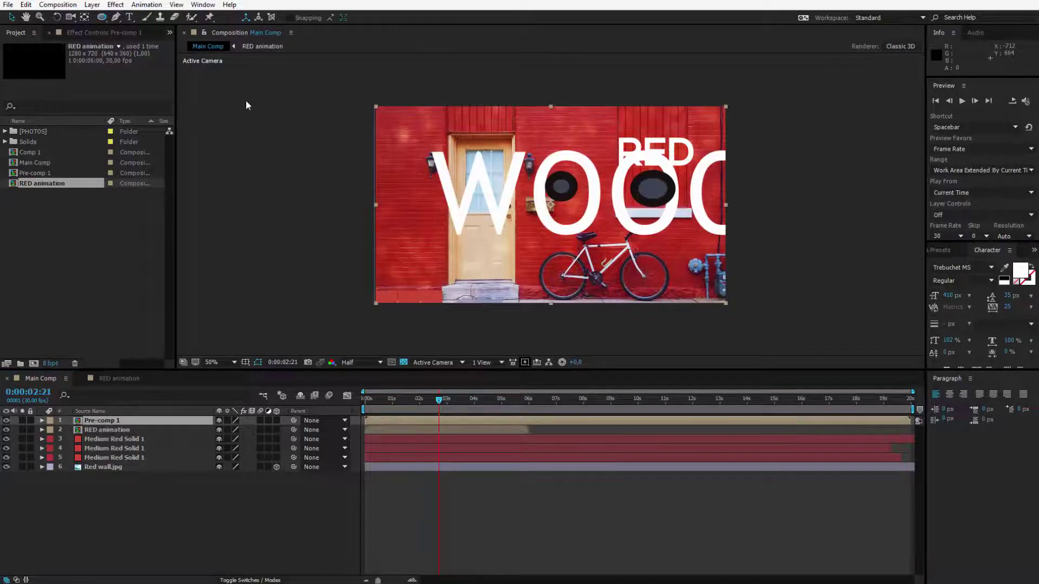
{"action": "left_click_drag", "start_coordinate": [581, 211], "coordinate": [480, 238]}
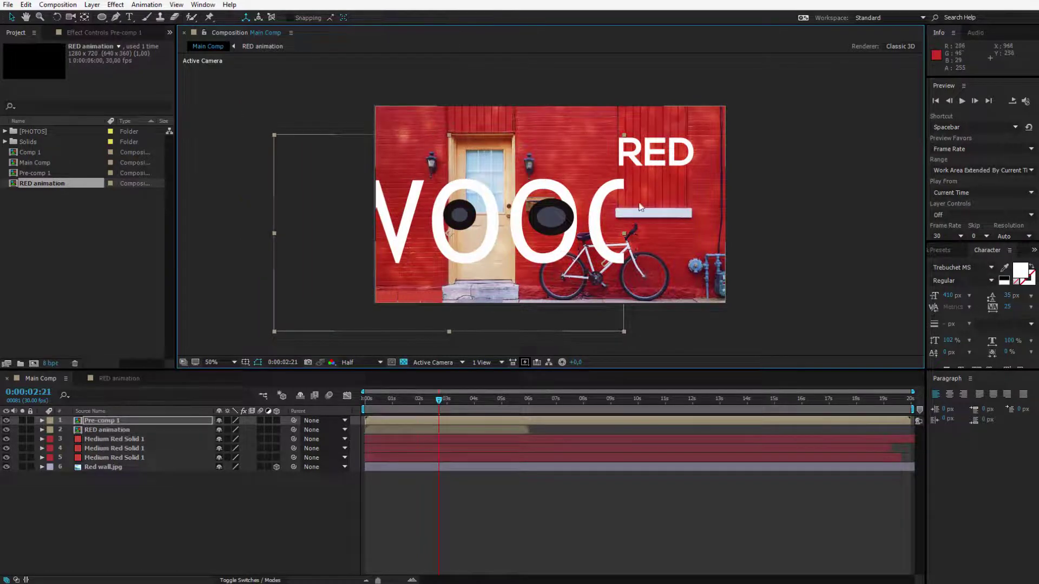
{"action": "left_click_drag", "start_coordinate": [567, 229], "coordinate": [610, 229]}
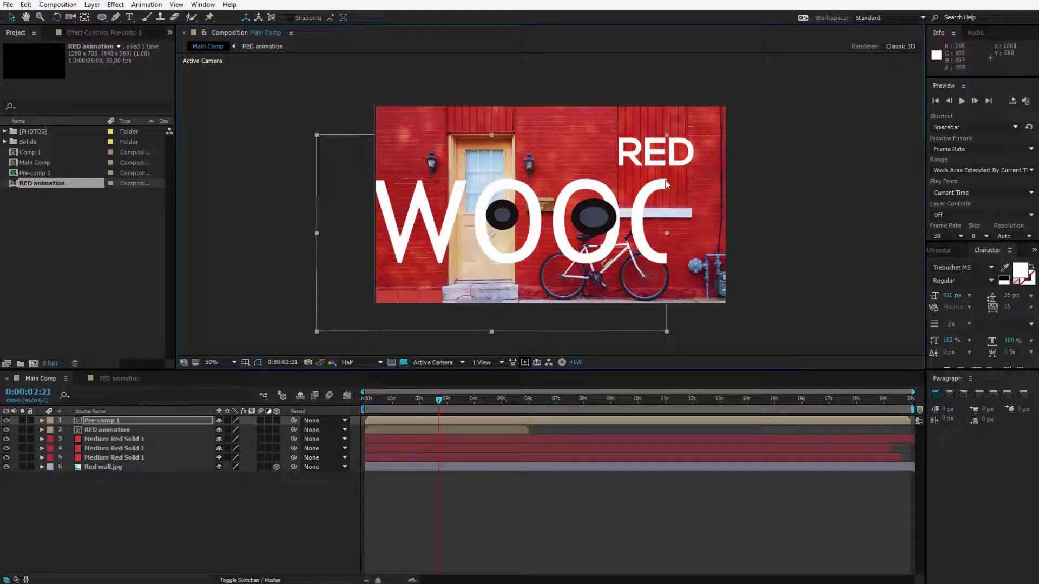
Enable Collapse Transformations on Pre-comp 1 and move it around the frame to check its content beyond the composition bounds.
{"action": "left_click", "coordinate": [227, 421]}
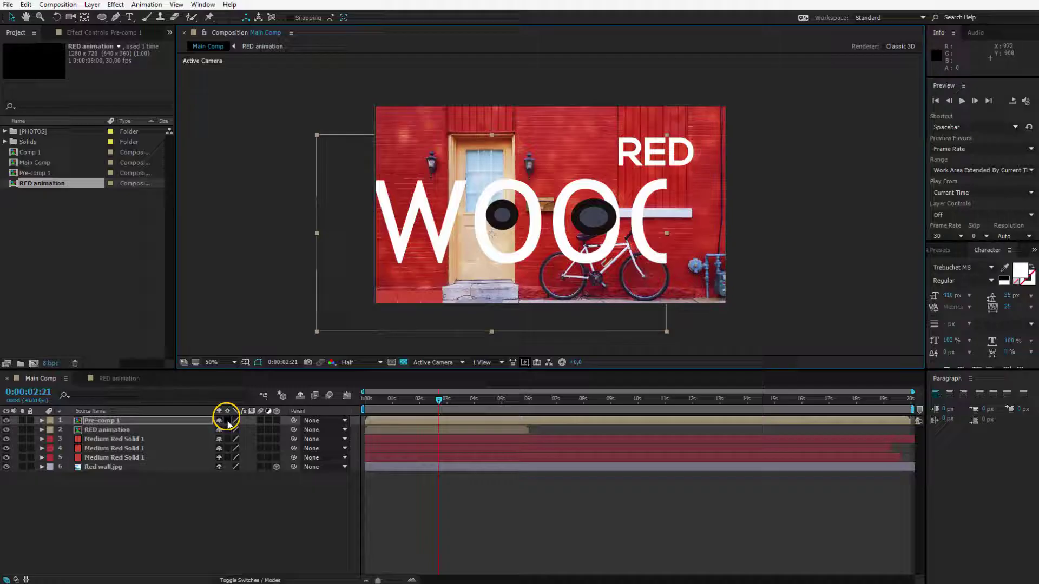
{"action": "left_click", "coordinate": [227, 421]}
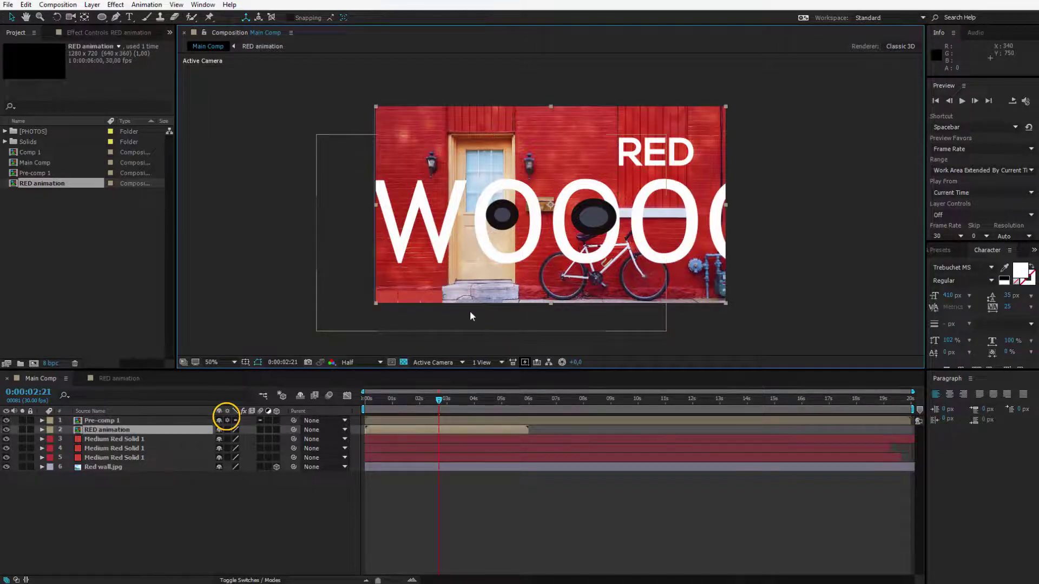
{"action": "left_click_drag", "start_coordinate": [319, 232], "coordinate": [181, 237]}
{"action": "left_click_drag", "start_coordinate": [490, 317], "coordinate": [406, 316]}
{"action": "scroll", "coordinate": [425, 298], "scroll_direction": "down", "scroll_amount": 2}
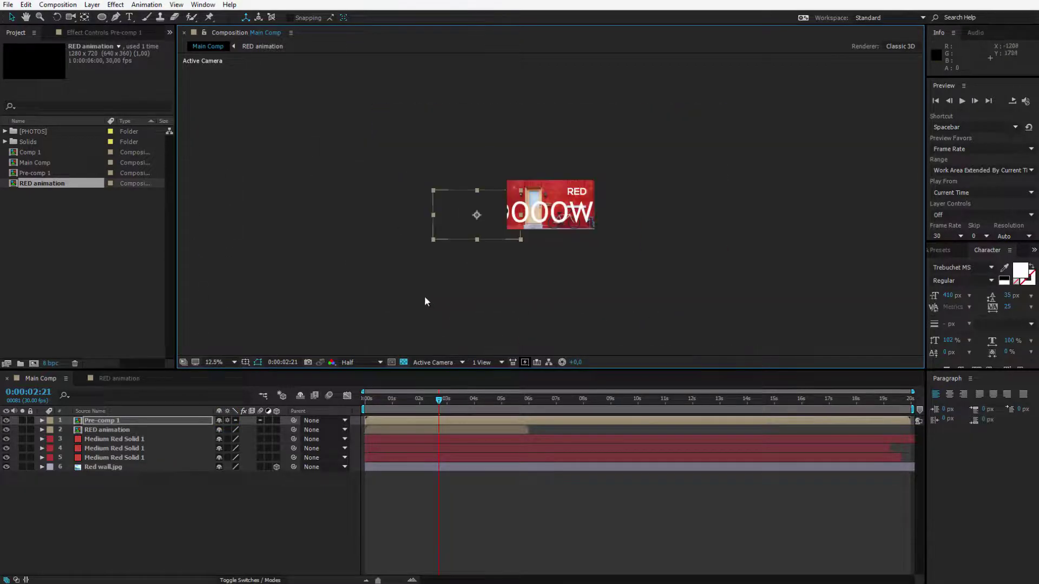
{"action": "scroll", "coordinate": [433, 278], "scroll_direction": "up", "scroll_amount": 1}
{"action": "left_click_drag", "start_coordinate": [407, 239], "coordinate": [550, 251]}
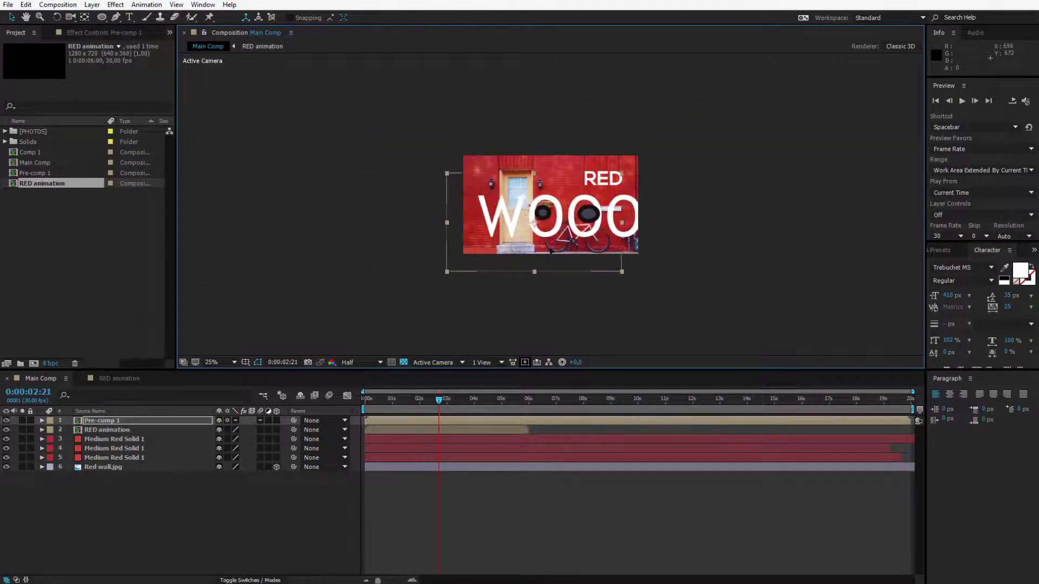
Compare Pre-comp 1 with Collapse Transformations off and on again, moving it past the lower-left of the frame.
{"action": "left_click", "coordinate": [226, 421]}
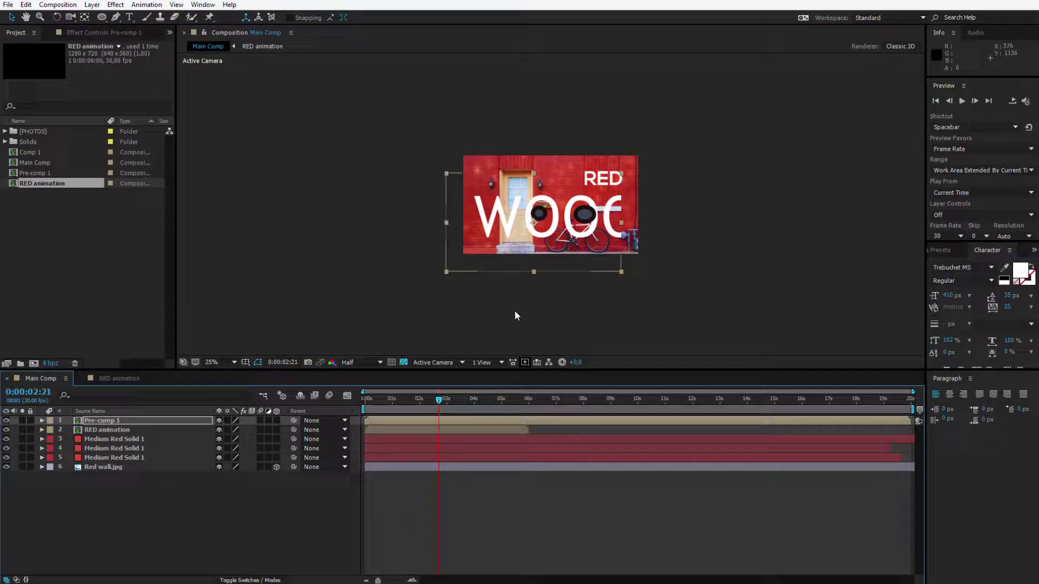
{"action": "left_click_drag", "start_coordinate": [531, 266], "coordinate": [550, 248]}
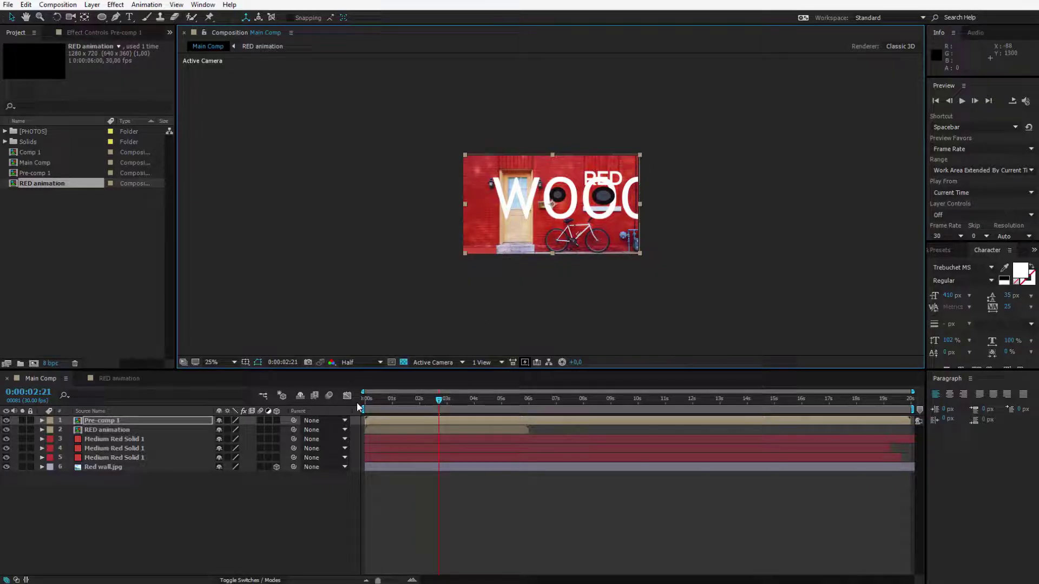
{"action": "left_click", "coordinate": [227, 421]}
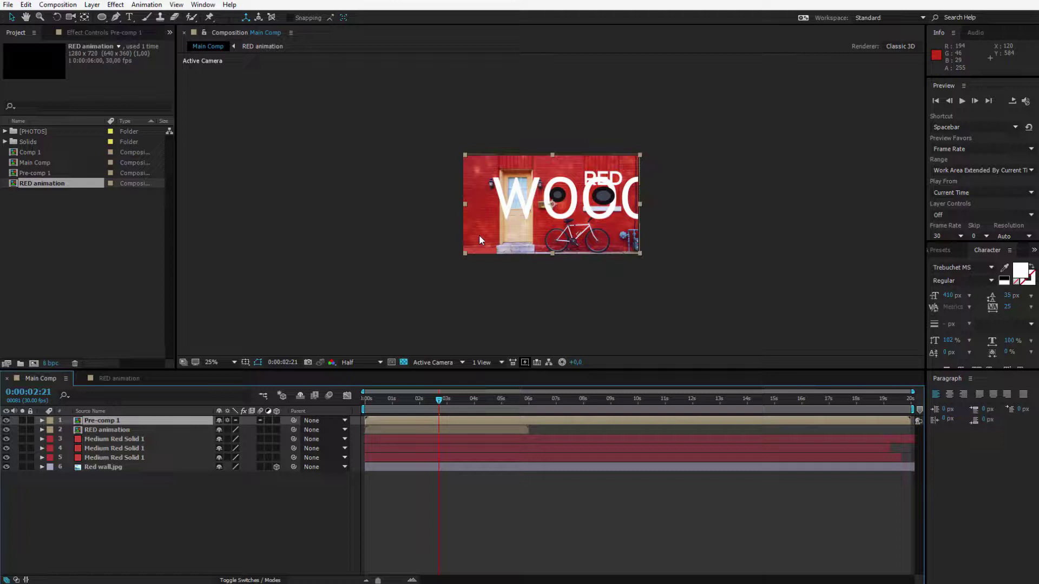
{"action": "left_click_drag", "start_coordinate": [479, 235], "coordinate": [323, 335]}
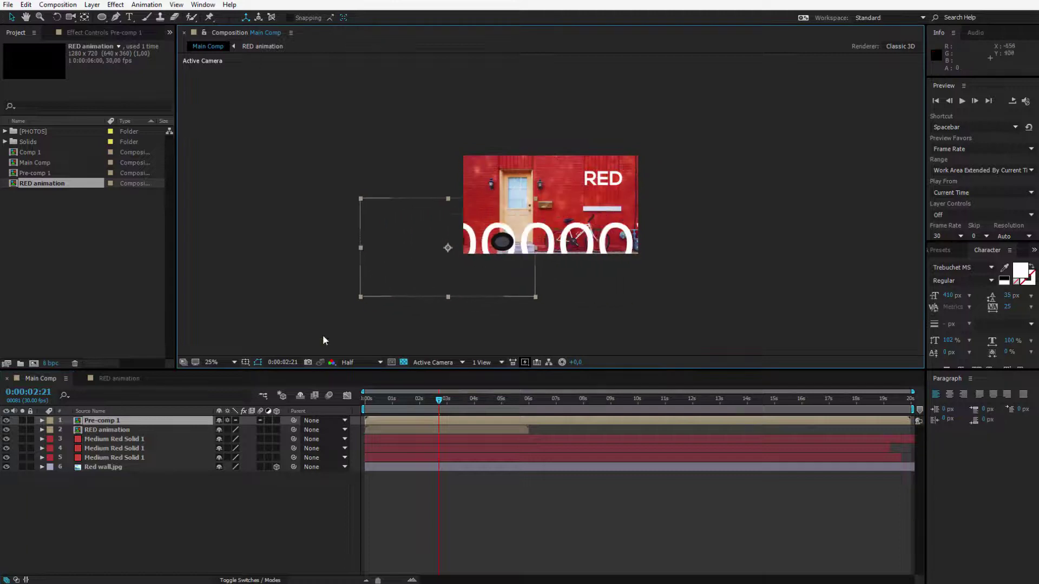
Inside Pre-comp 1, move the two ellipses below the WOOOOOW text, and return to Main Comp with the Pre-comp 1 layer selected.
{"action": "double_click", "coordinate": [160, 420]}
{"action": "left_click_drag", "start_coordinate": [556, 196], "coordinate": [504, 227]}
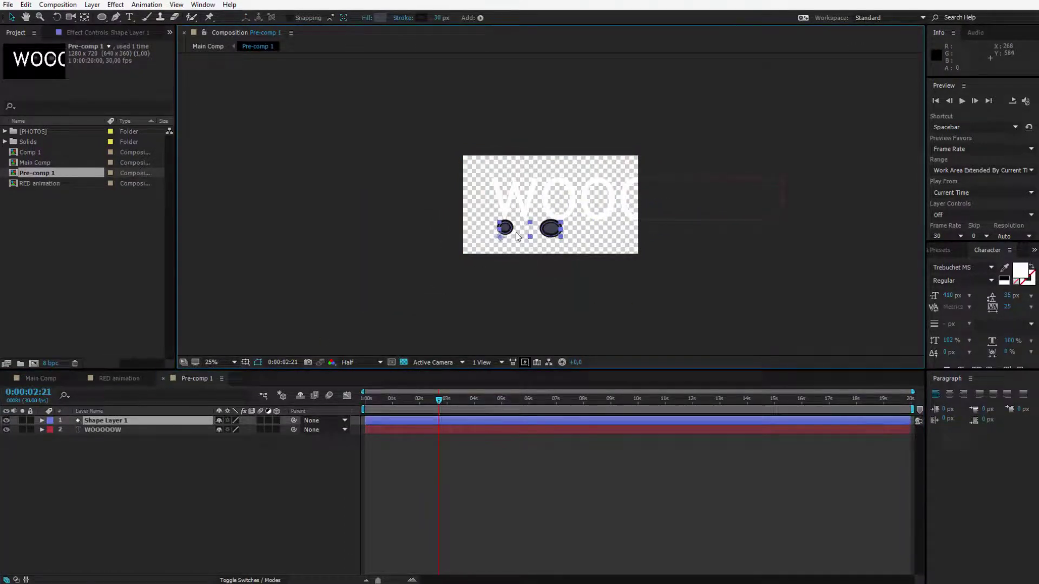
{"action": "mouse_move", "coordinate": [625, 195]}
{"action": "left_mouse_down"}
{"action": "mouse_move", "coordinate": [649, 203]}
{"action": "mouse_move", "coordinate": [617, 221]}
{"action": "mouse_move", "coordinate": [606, 201]}
{"action": "mouse_move", "coordinate": [628, 197]}
{"action": "left_mouse_up"}
{"action": "left_click", "coordinate": [43, 378]}
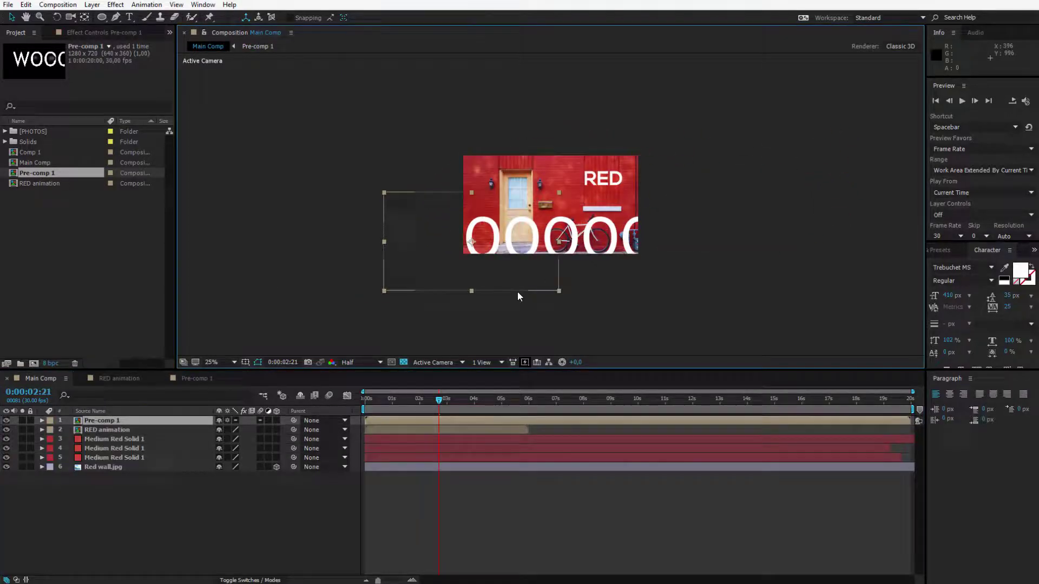
{"action": "left_click", "coordinate": [184, 517]}
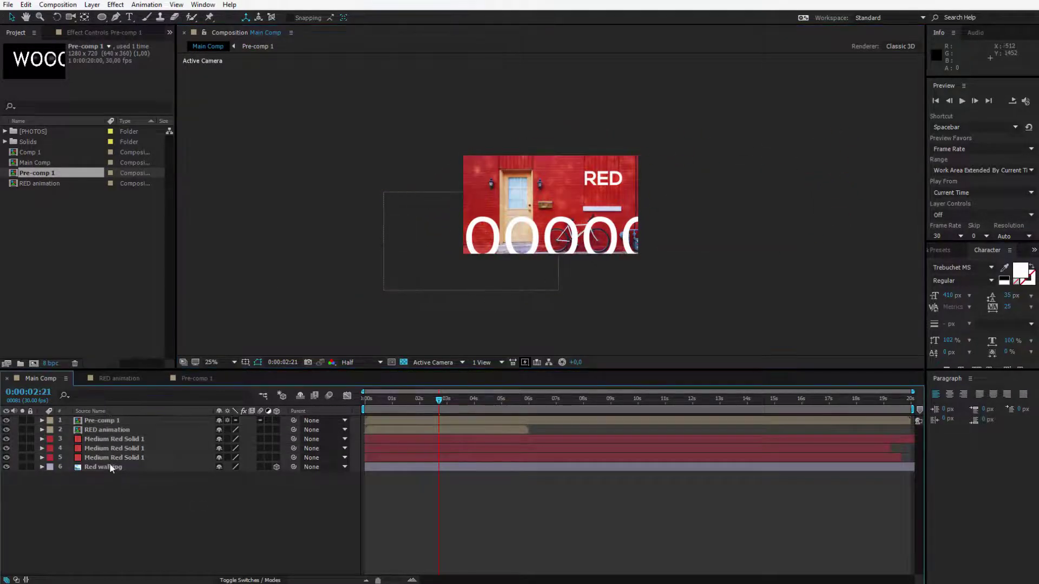
{"action": "left_click", "coordinate": [111, 423]}
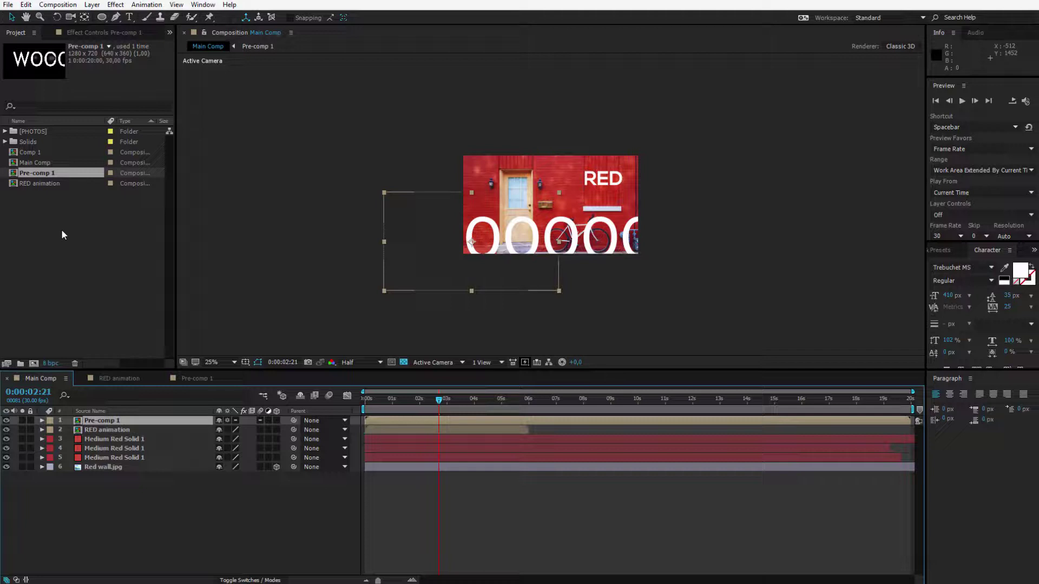
Try to nest Main Comp inside itself, and add Pre-comp 1 once and RED animation twice below the Red wall.jpg layer.
{"action": "left_click", "coordinate": [46, 183]}
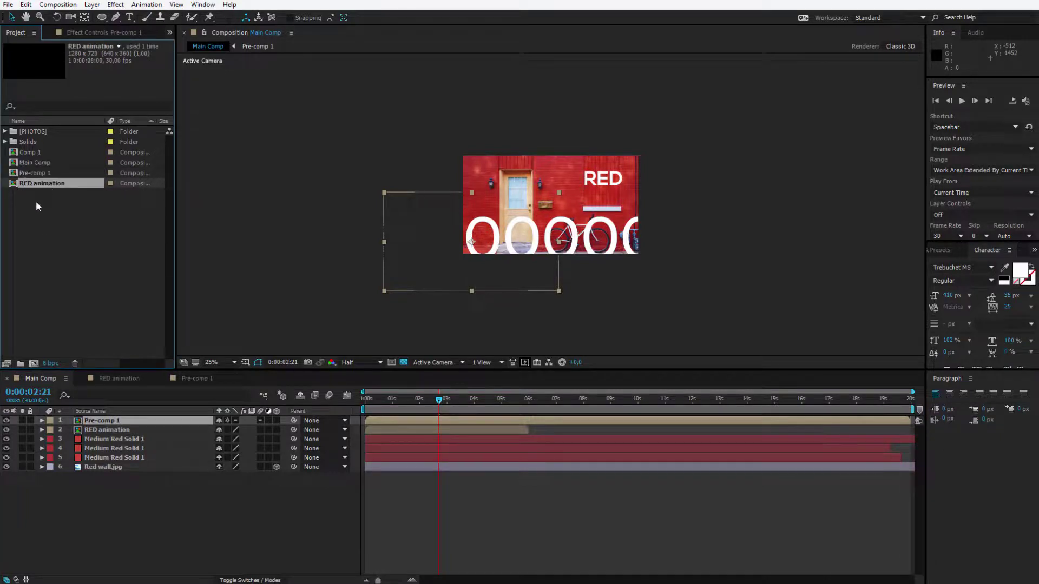
{"action": "left_click_drag", "start_coordinate": [54, 199], "coordinate": [88, 211]}
{"action": "left_click_drag", "start_coordinate": [37, 163], "coordinate": [120, 496]}
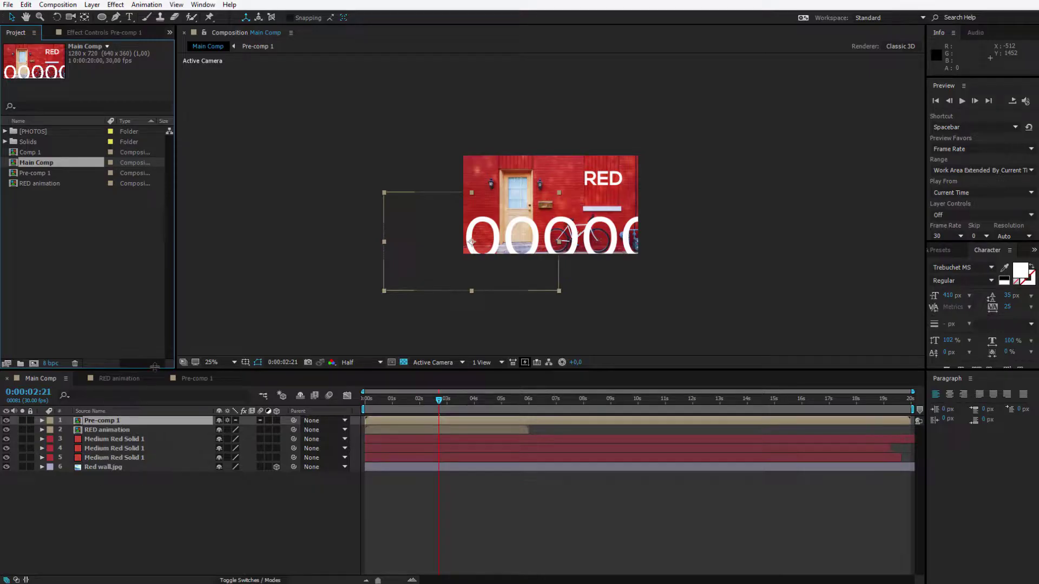
{"action": "left_click_drag", "start_coordinate": [50, 172], "coordinate": [111, 501]}
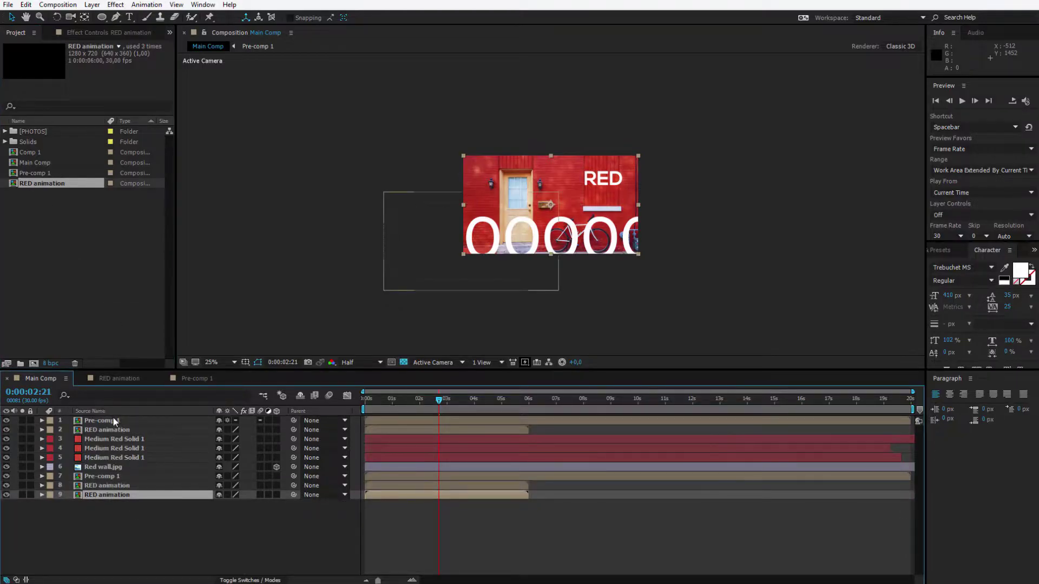